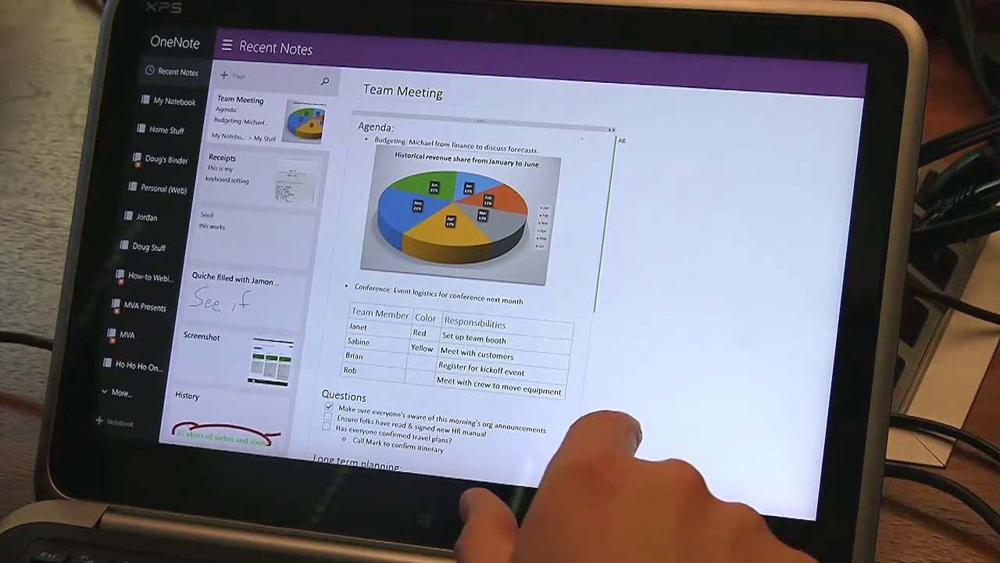
- Open the My Stuff section of My Notebook and display its first page, "OneNote: all your notes on all your devices"
click(582, 422)
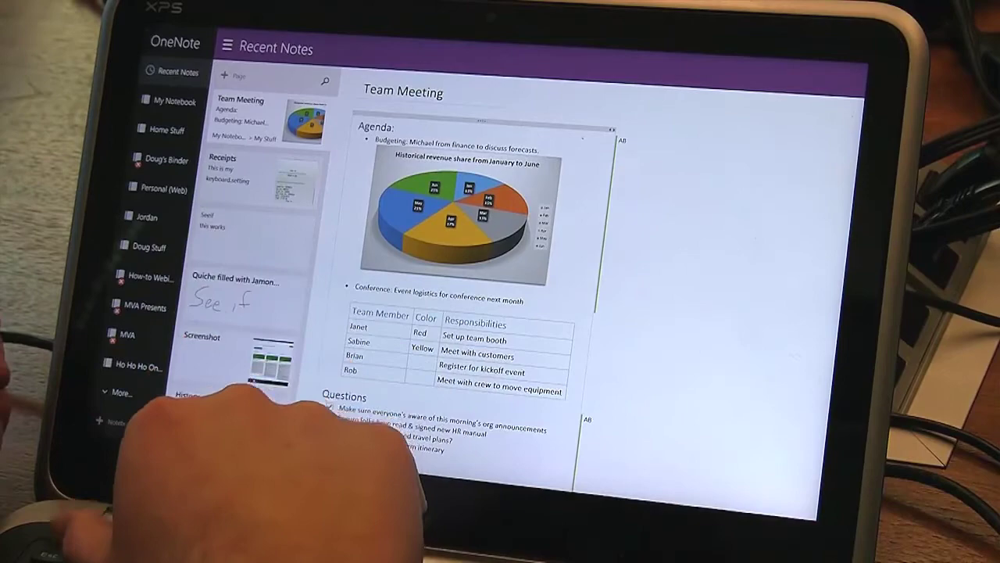
click(174, 100)
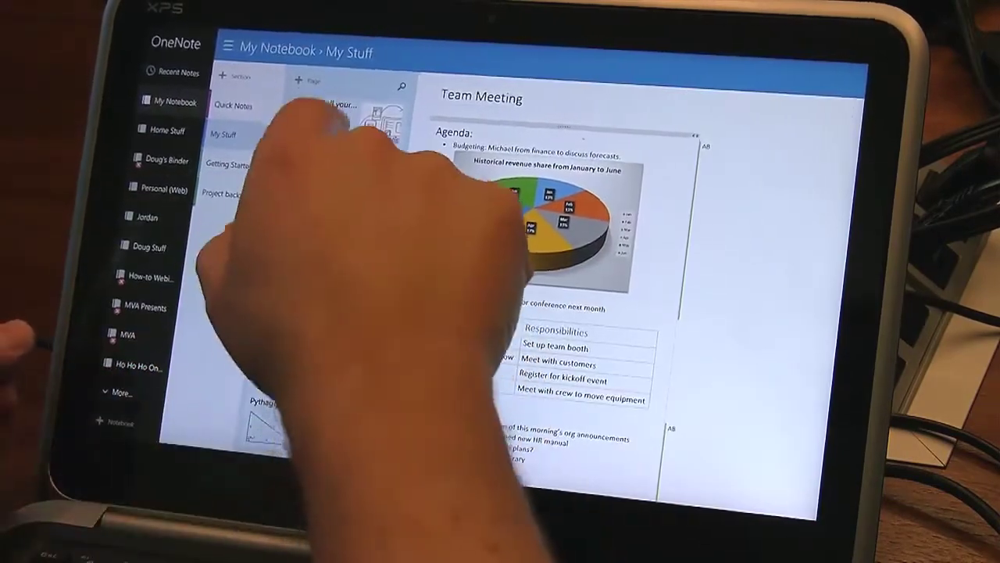
click(320, 116)
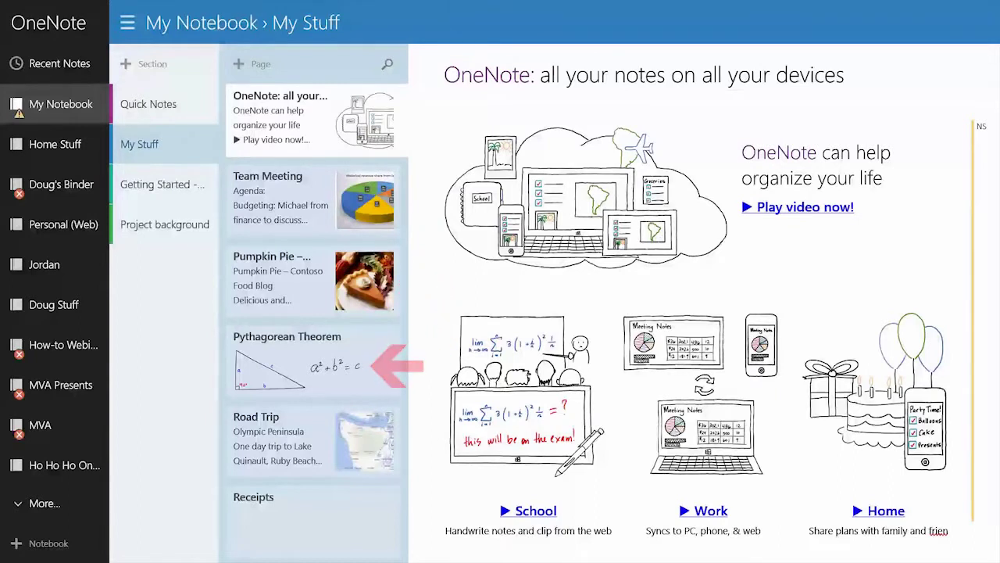
- Open the Pythagorean Theorem page and look over its triangle drawing and handwritten formula
click(313, 361)
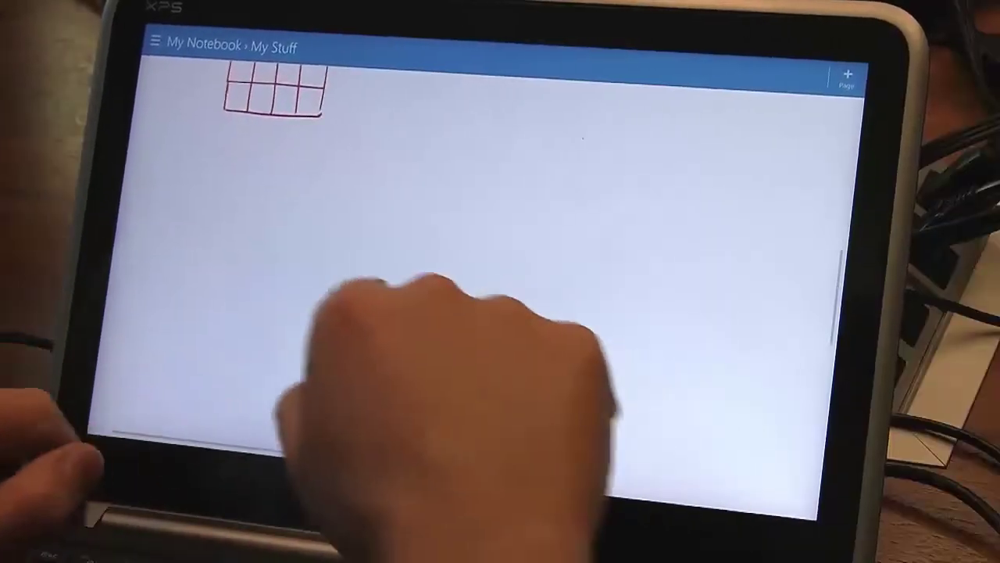
scroll(437, 344, up, 6)
scroll(438, 391, up, 5)
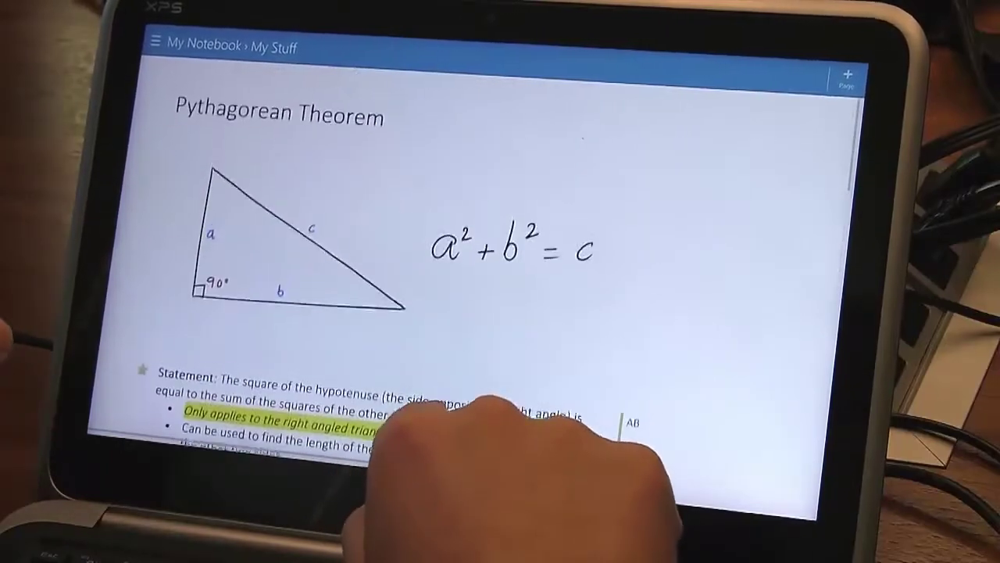
scroll(469, 297, up, 5)
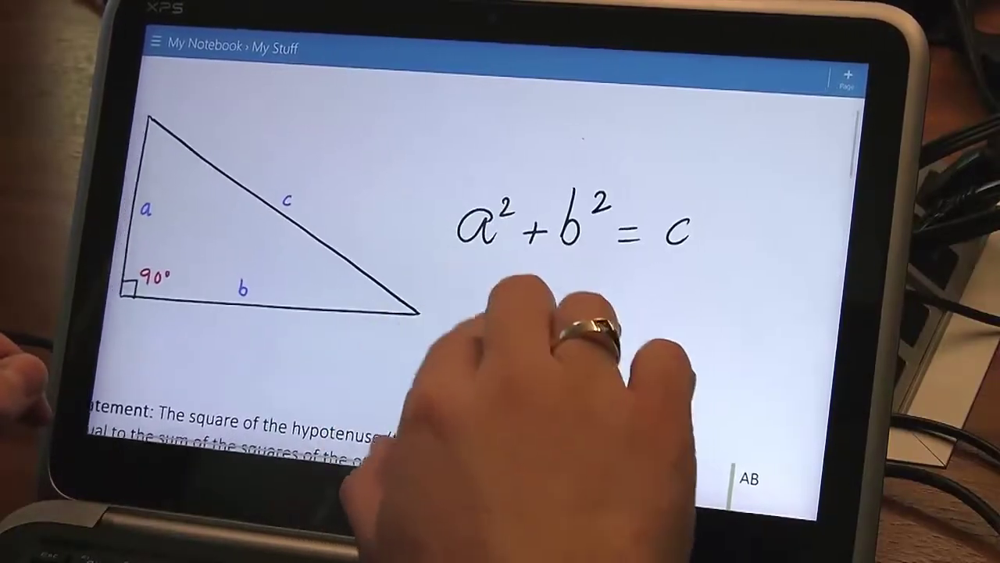
scroll(469, 312, up, 3)
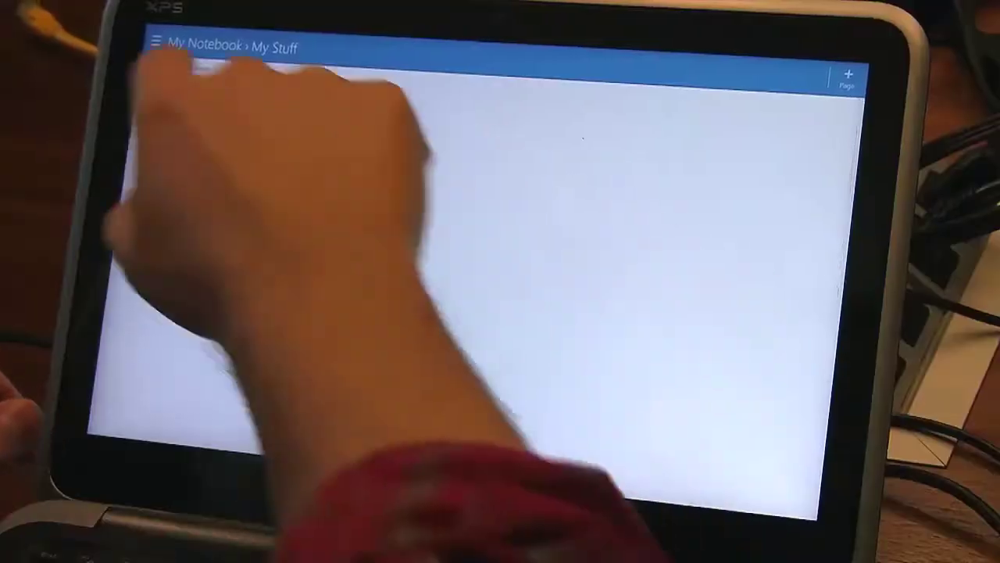
- Open the Team Meeting page and write "This is where I ty" in the blank space beside the agenda
click(151, 41)
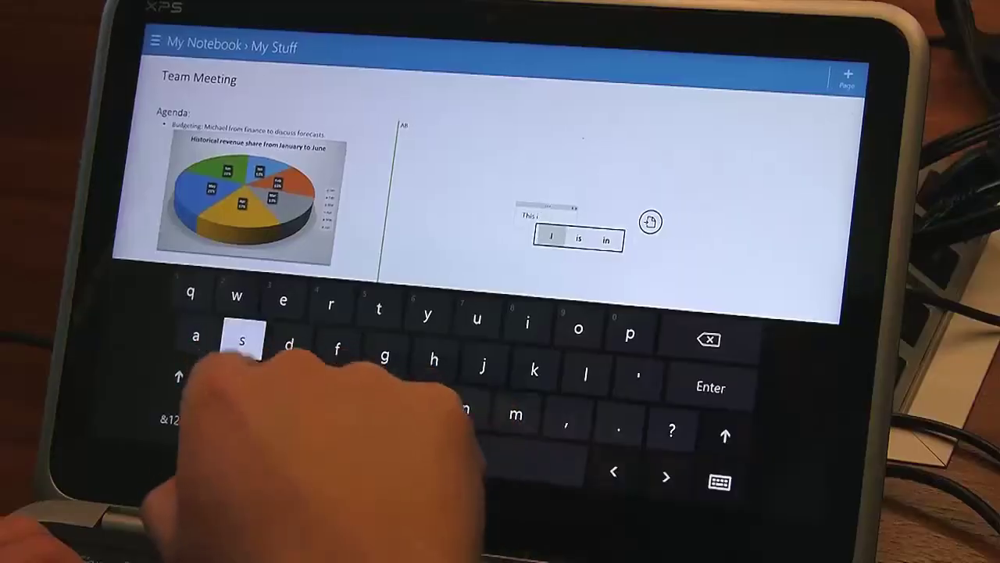
text(s where )
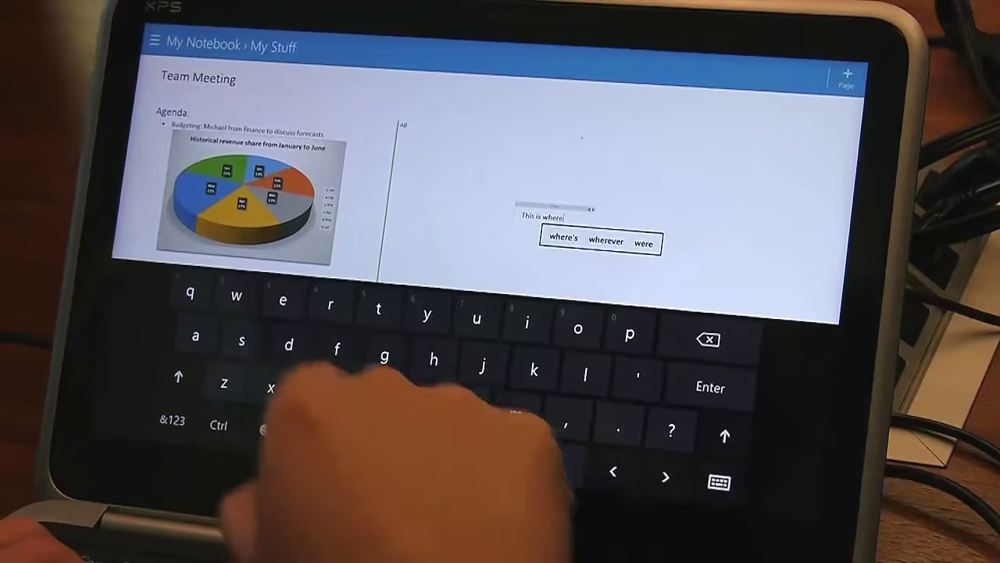
text(I ty)
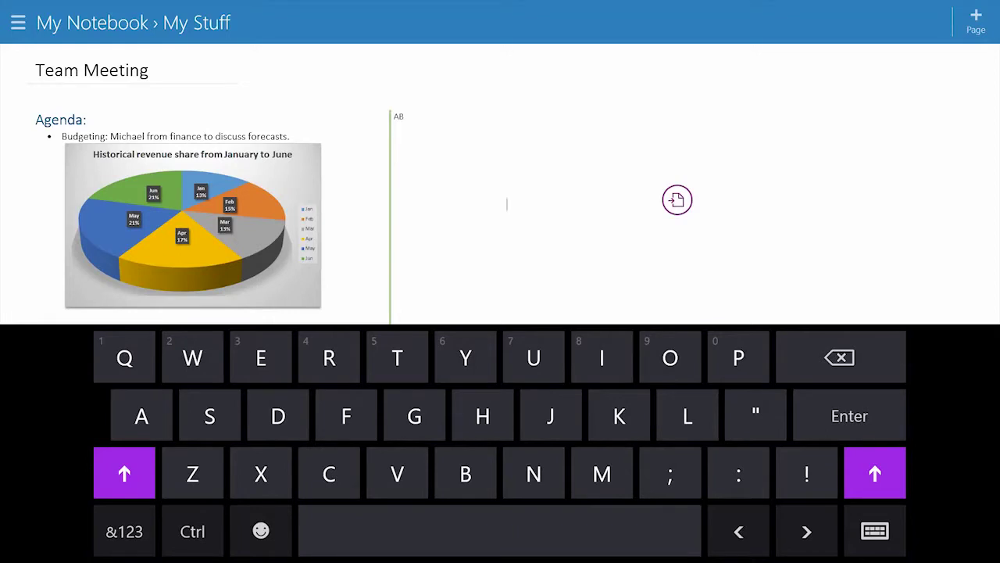
- Write the note "Start with Office" in the blank space beside the agenda and bring up its contextual commands
text(Star)
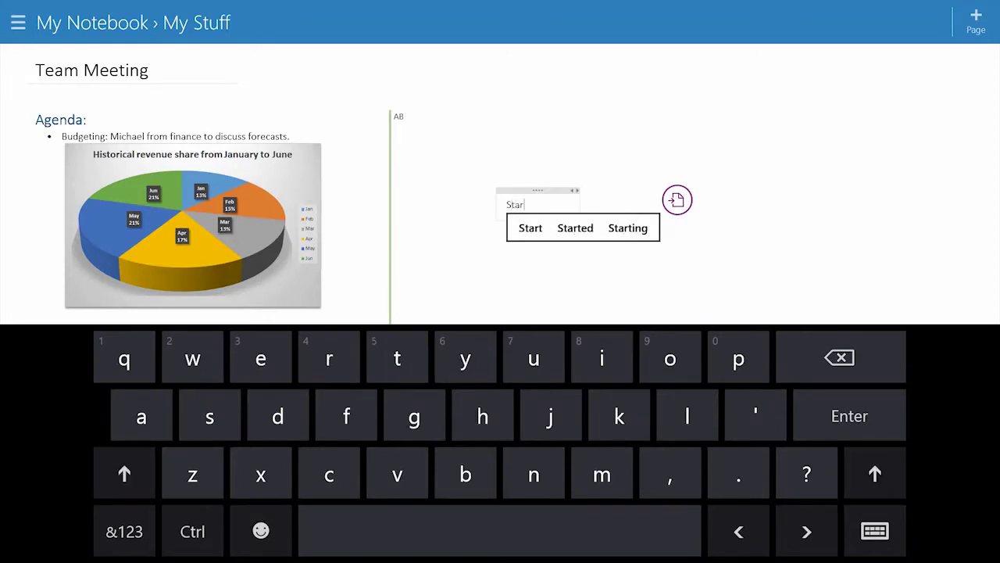
text(t with Office)
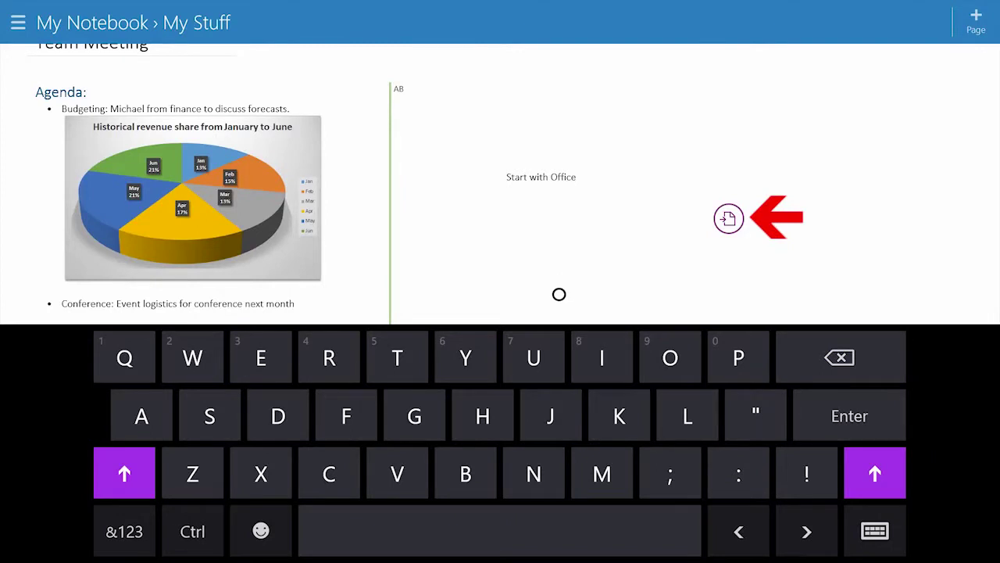
click(728, 218)
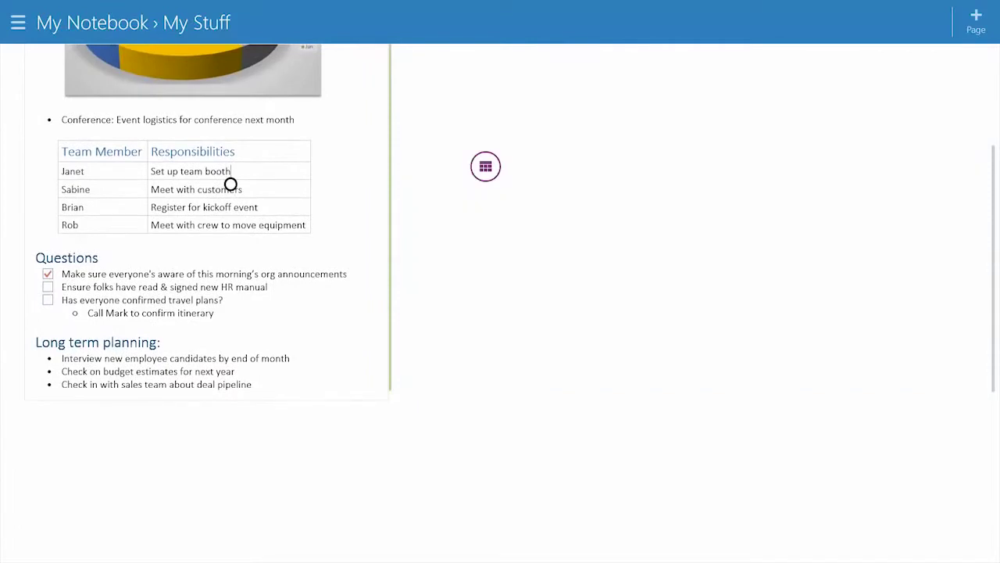
- Select all three bullet items under Long term planning and look at the text formatting commands offered
click(104, 371)
click(62, 280)
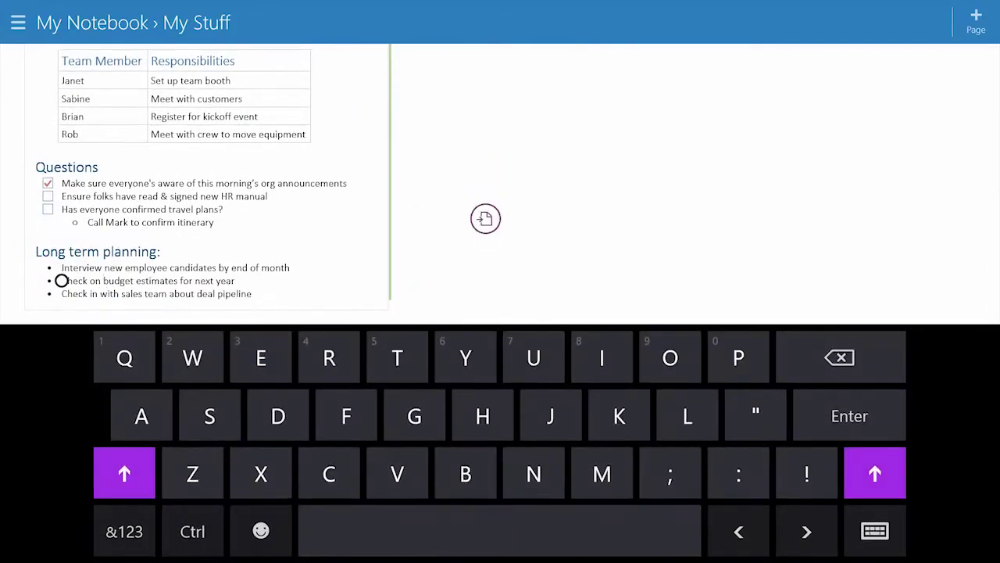
drag(62, 268, 251, 261)
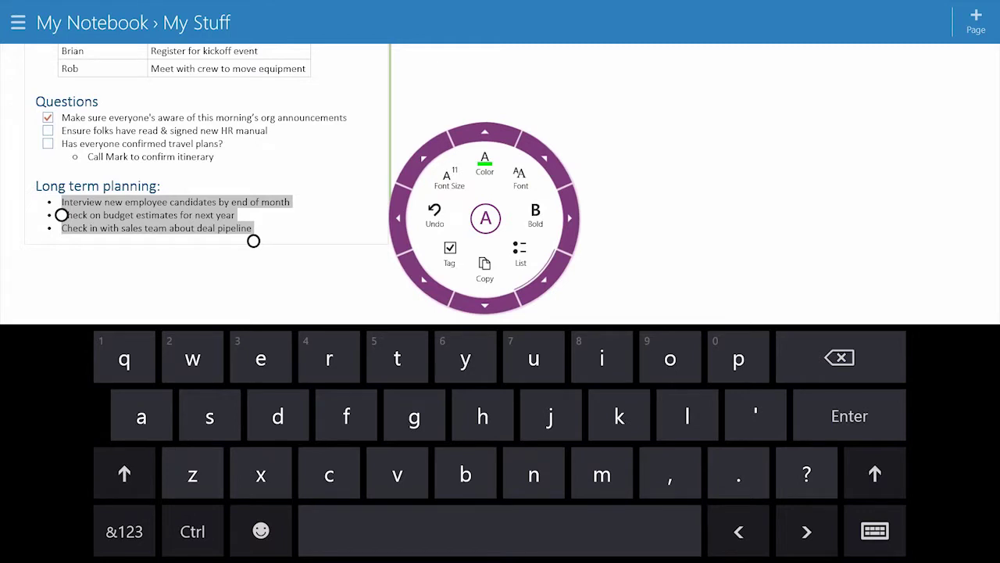
- Insert a column after Team Member in the conference table, title it Color, and enter Red and Yellow in its first two rows
scroll(195, 179, up, 4)
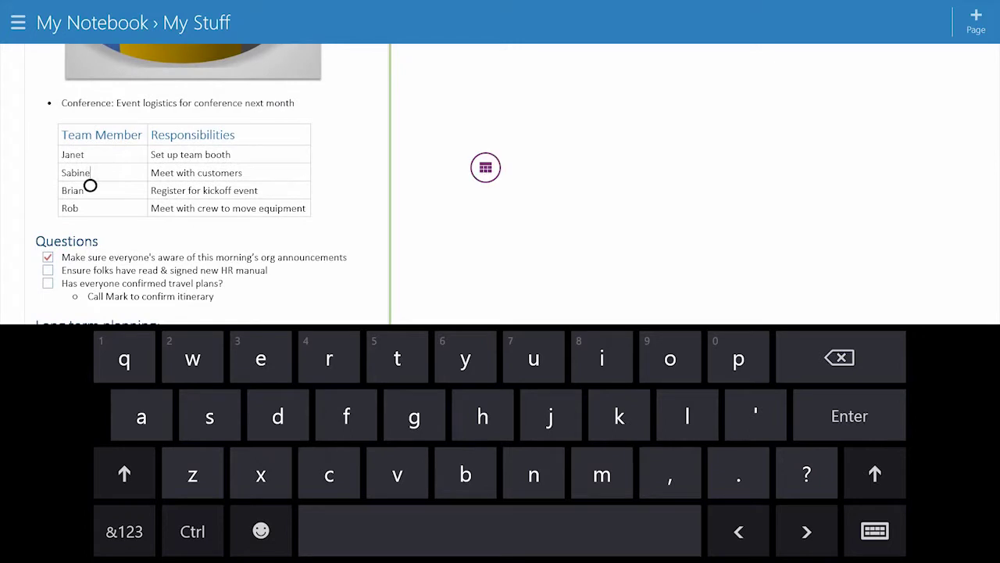
click(95, 150)
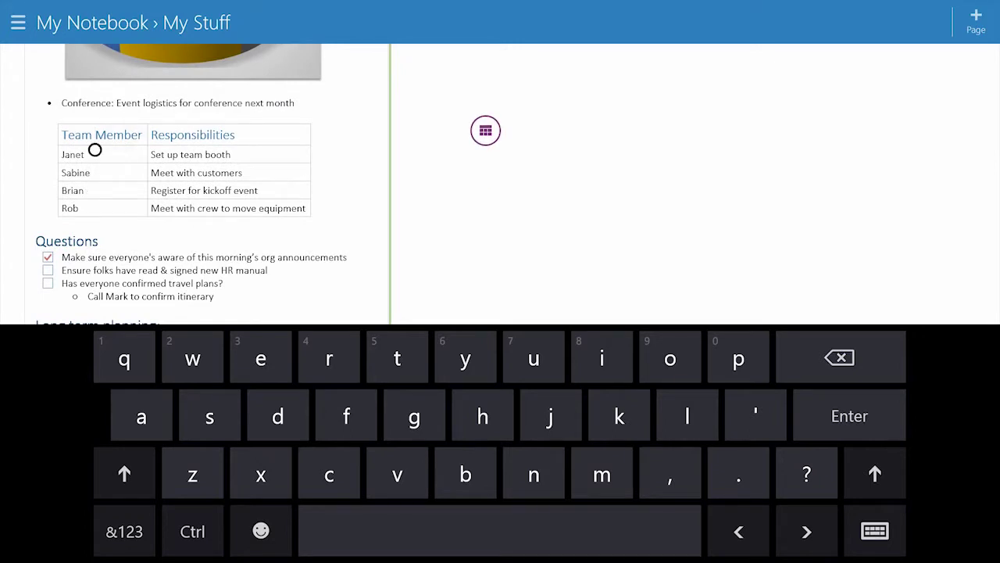
click(485, 130)
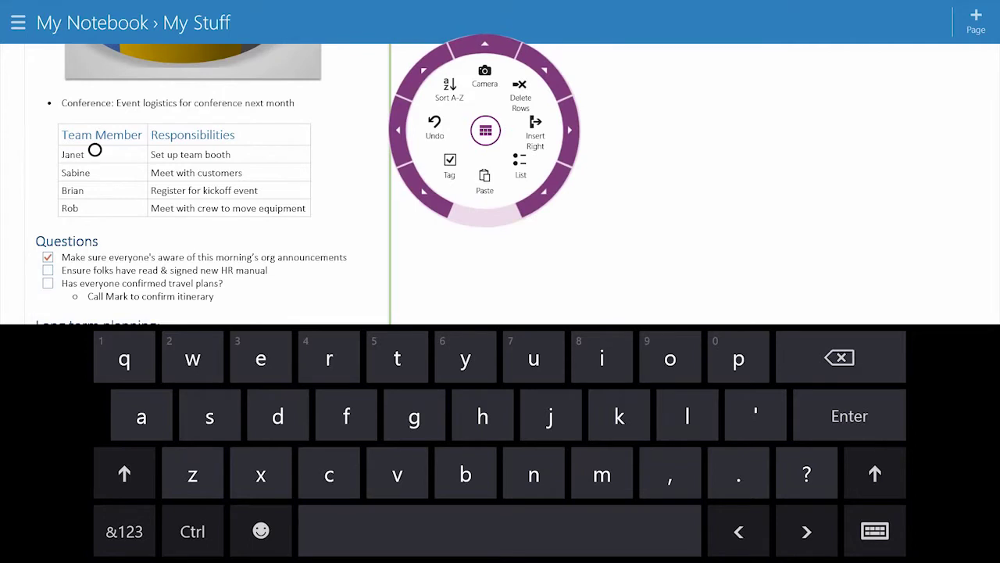
click(562, 130)
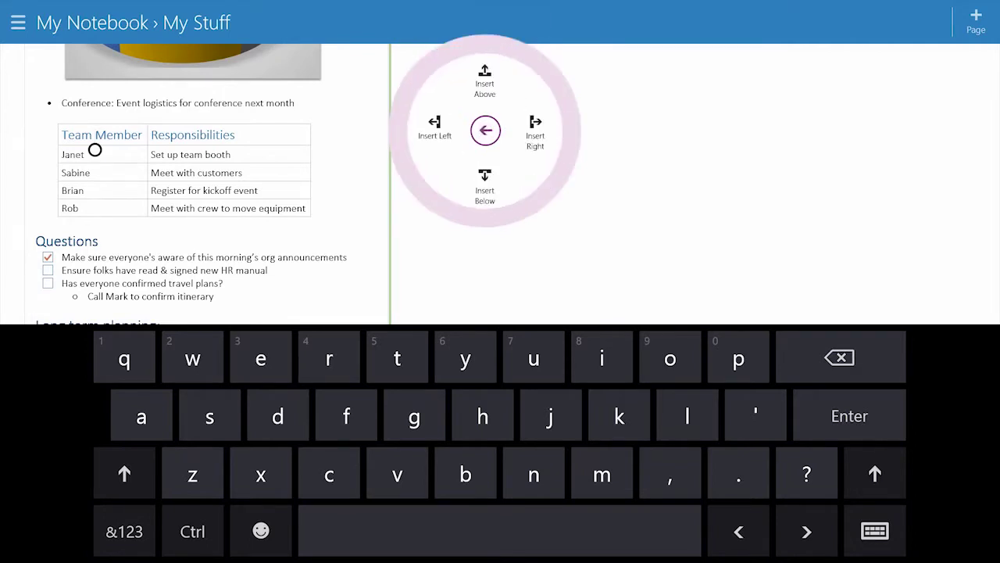
click(535, 129)
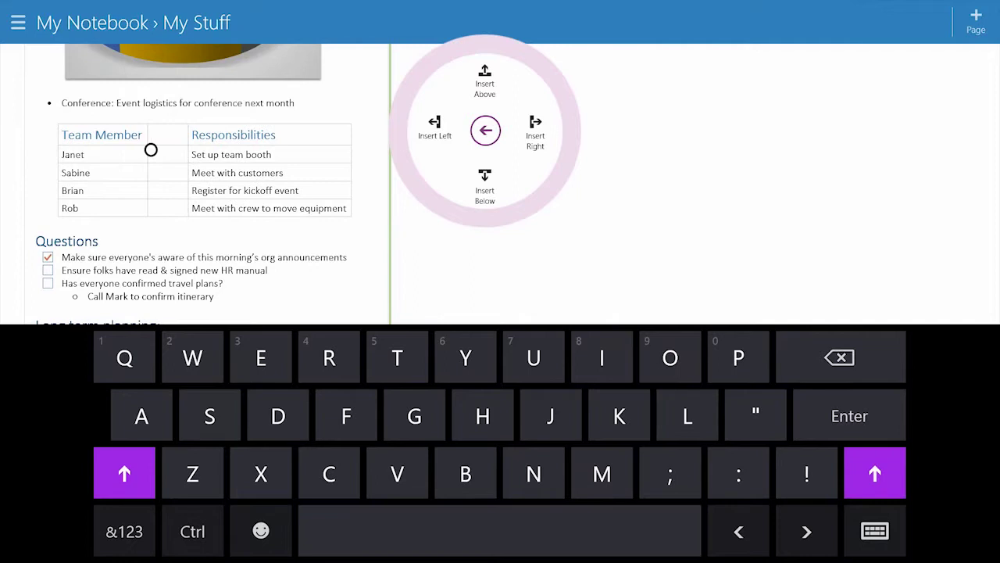
text(Color)
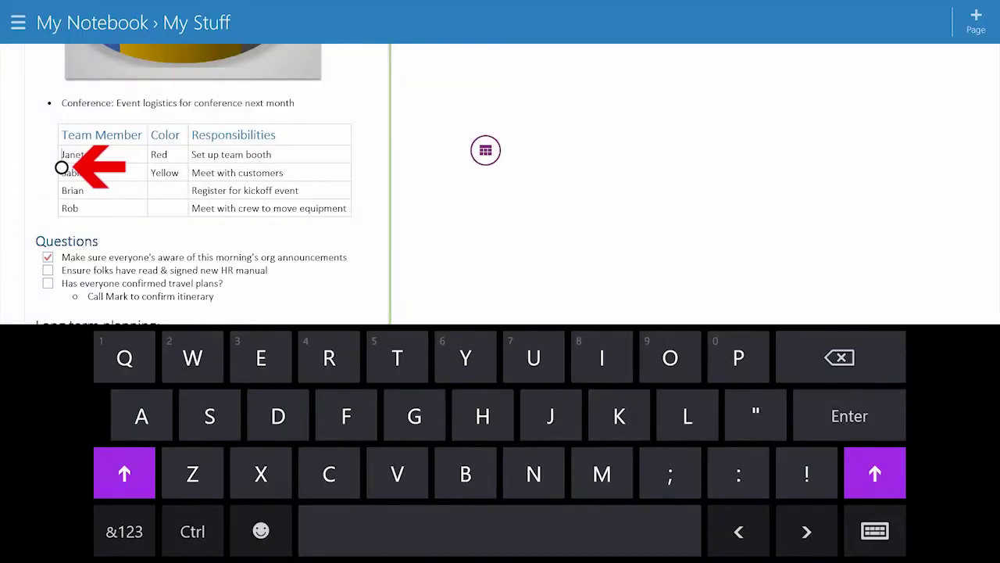
- Select the four body rows of the conference table and set their font size to 16
drag(62, 167, 343, 208)
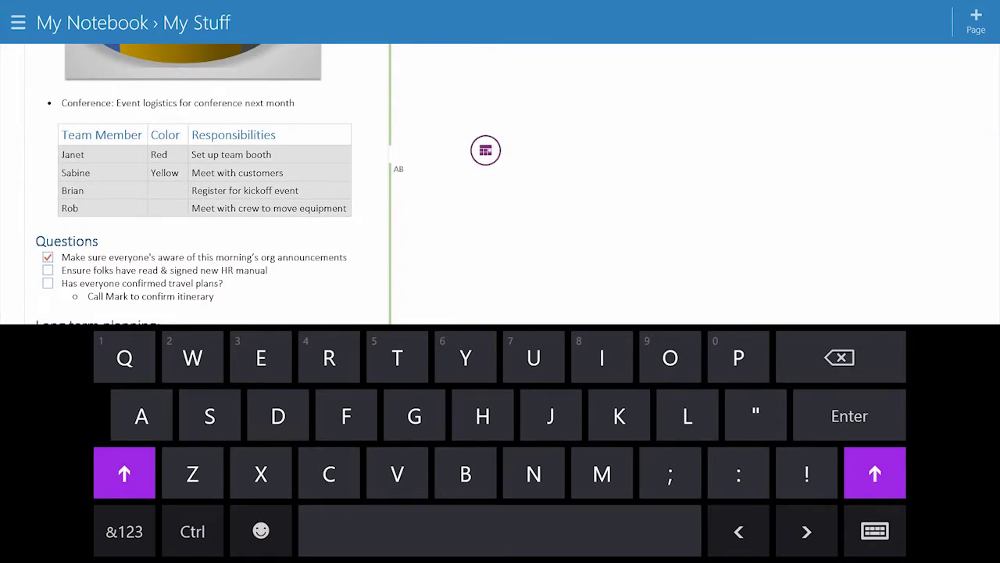
click(485, 150)
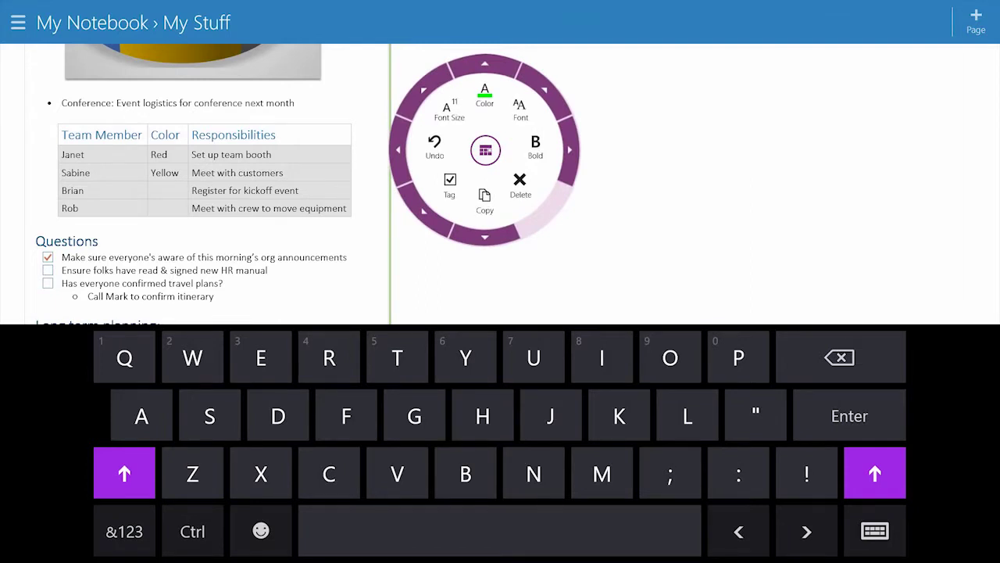
click(449, 109)
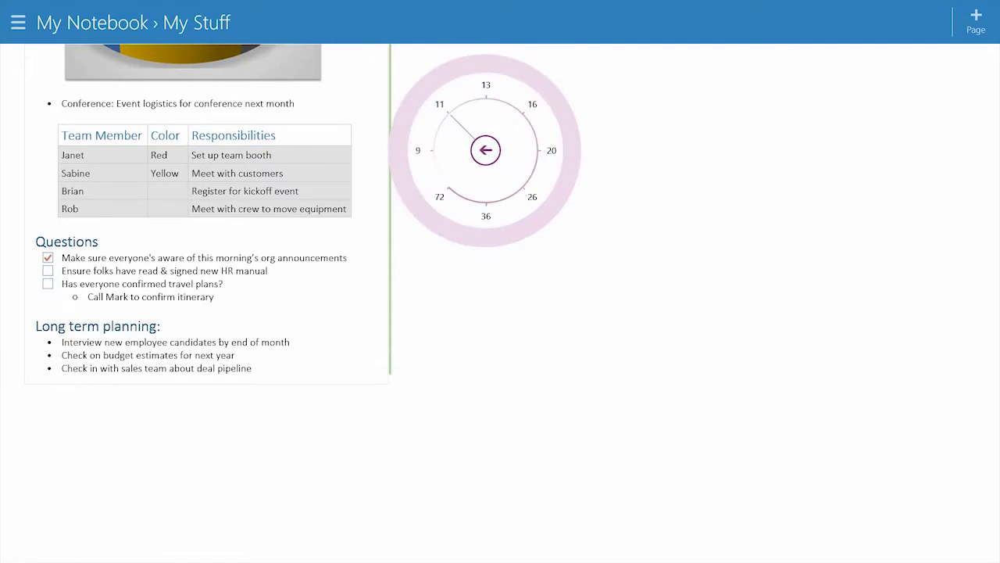
drag(449, 114, 535, 141)
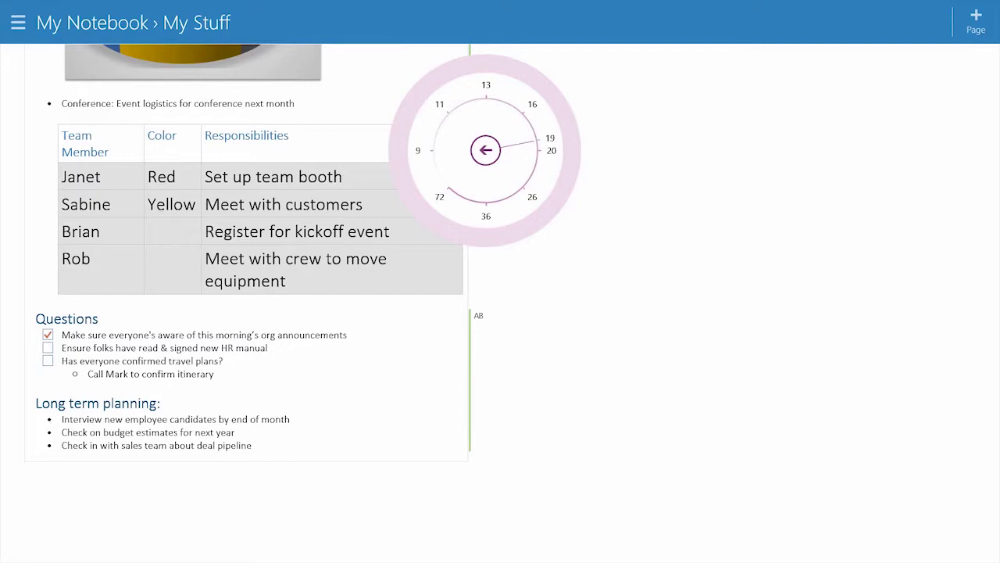
drag(535, 144, 522, 115)
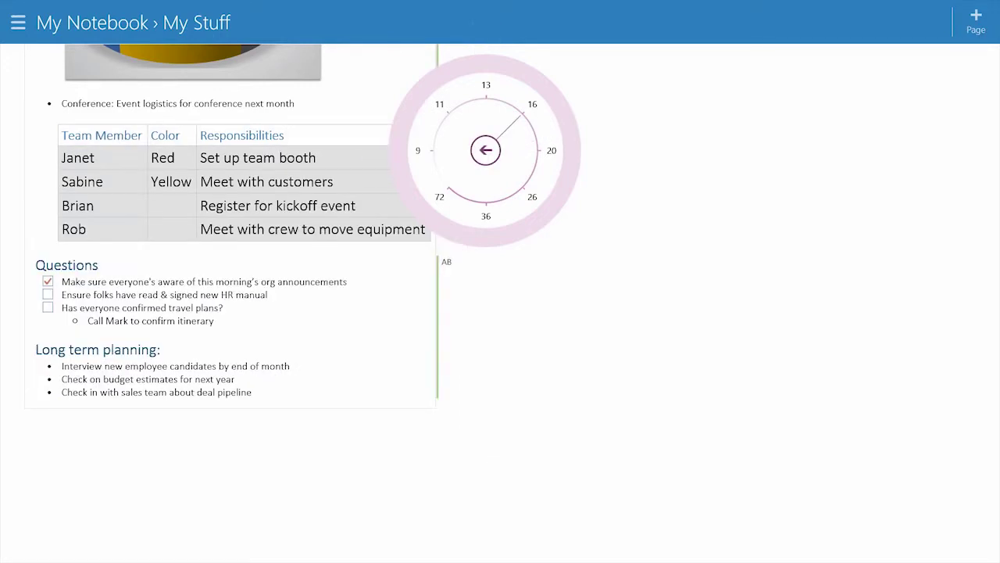
click(486, 150)
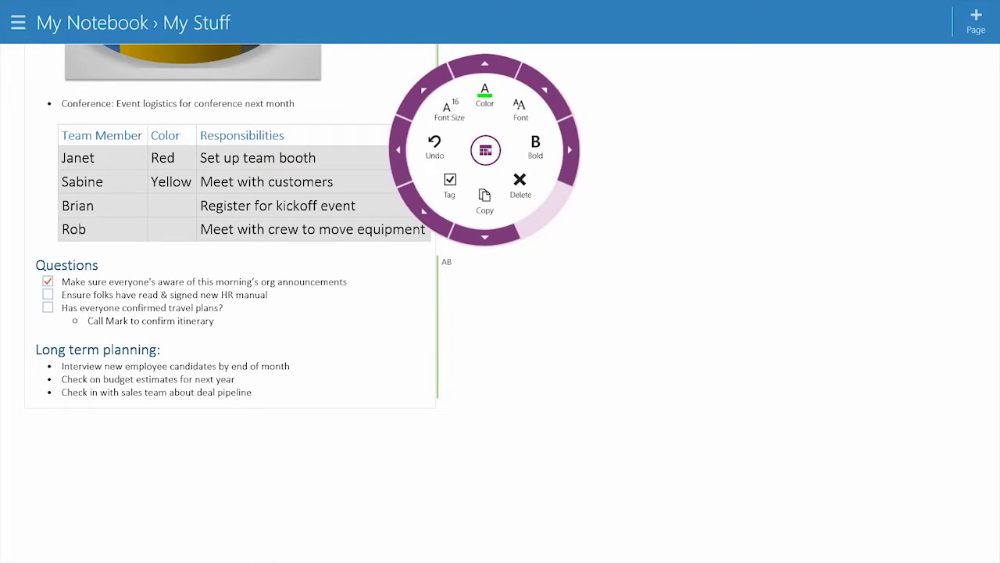
- Set the font color of the selected table rows to dark blue
click(485, 95)
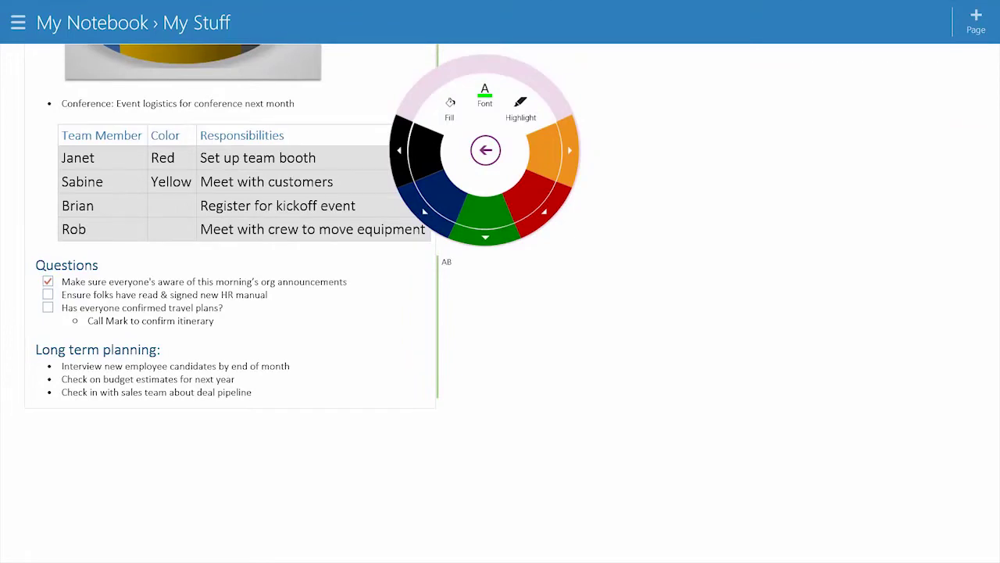
click(426, 210)
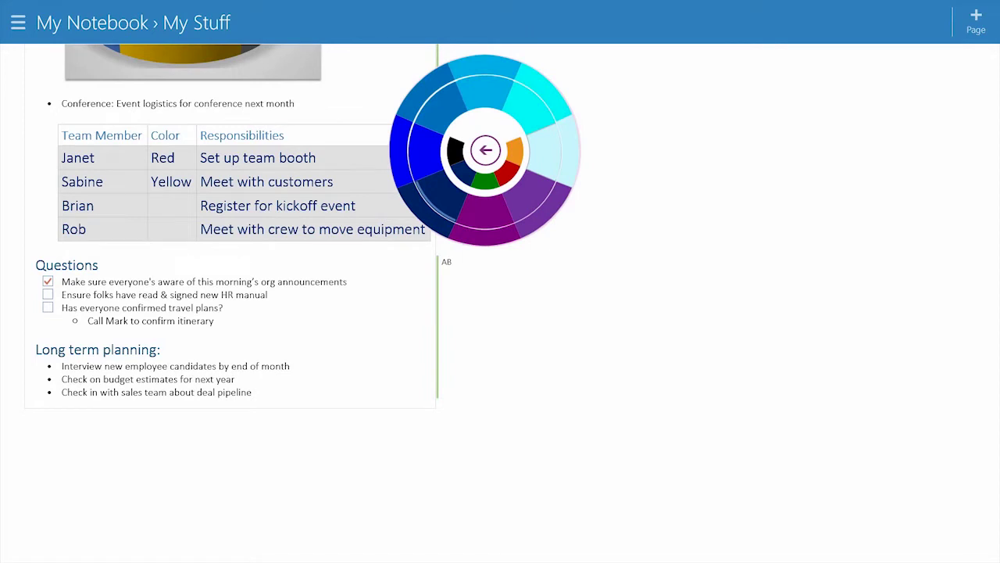
- Try purple as the font color of the selected table rows, and undo that color change
click(484, 225)
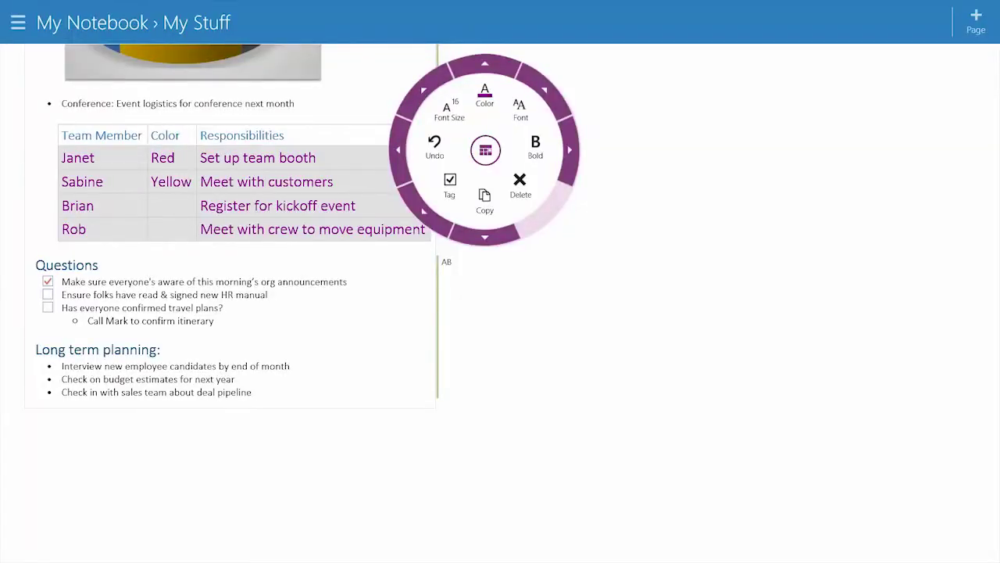
click(400, 149)
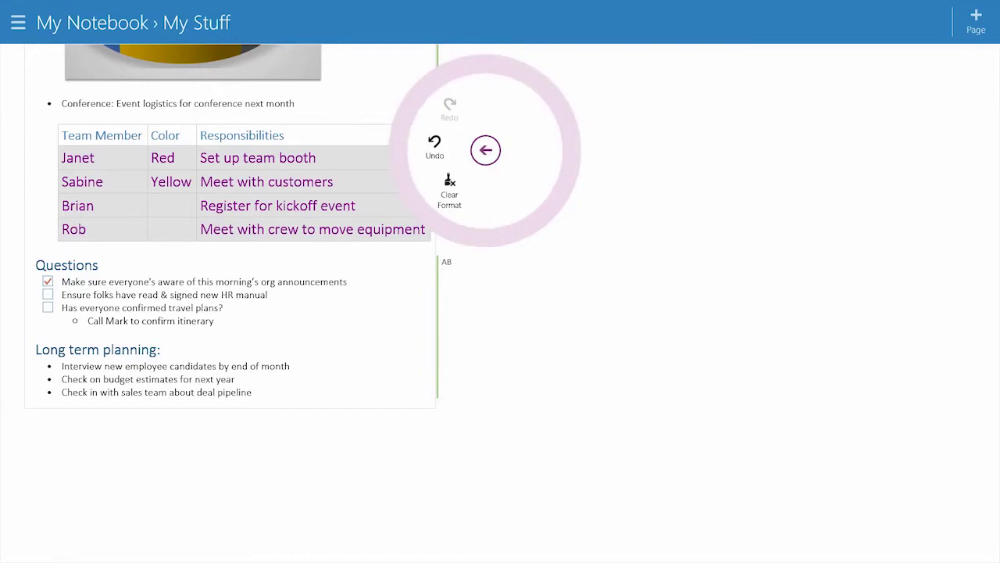
click(412, 149)
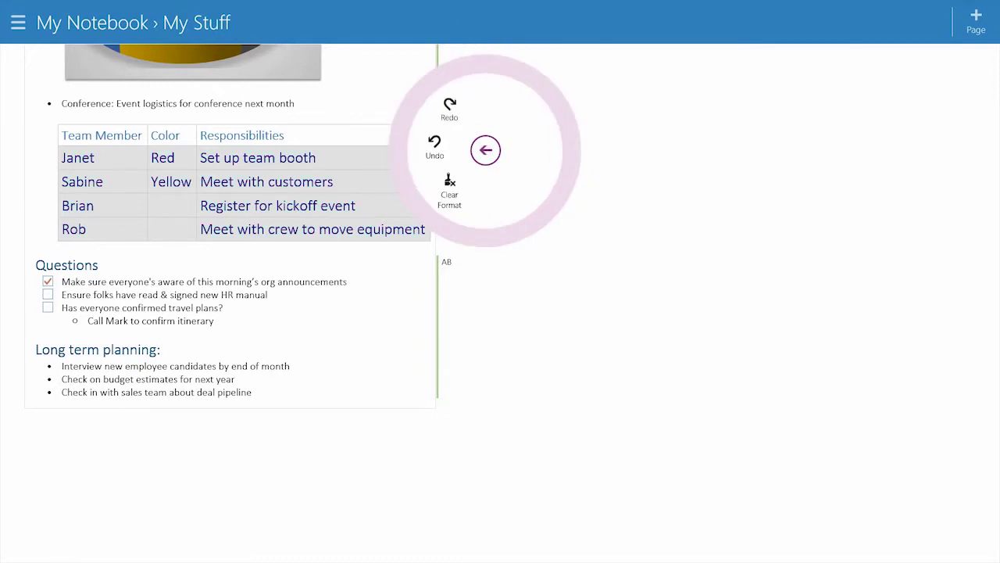
click(485, 150)
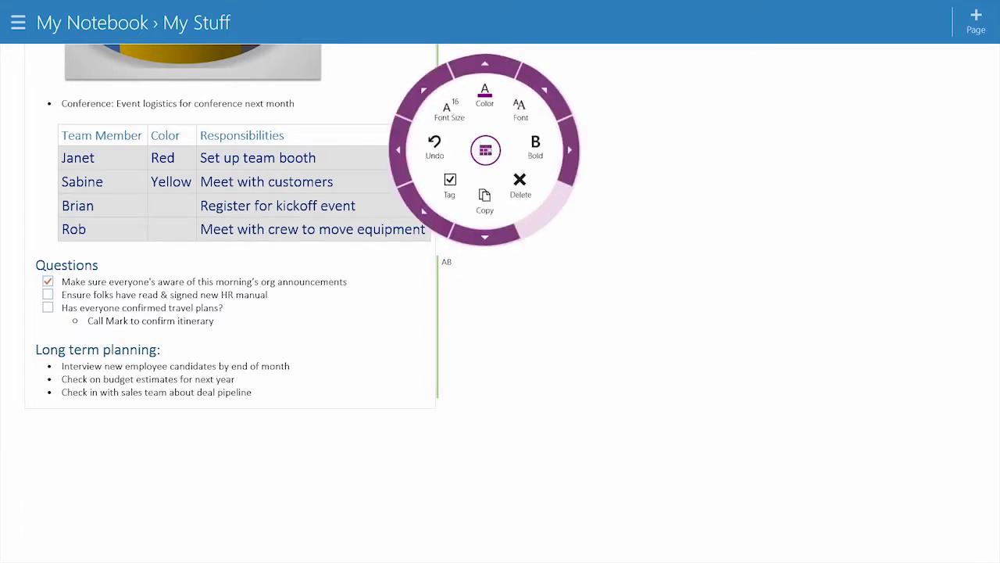
- Reselect the four body rows of the conference table and bring up the radial commands for the selection
click(494, 160)
click(62, 158)
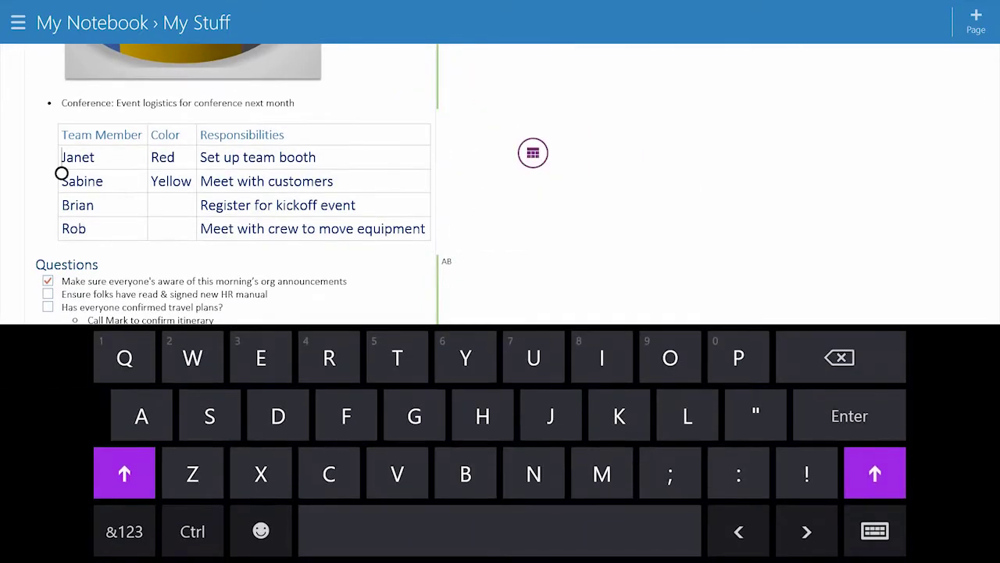
drag(62, 172, 425, 230)
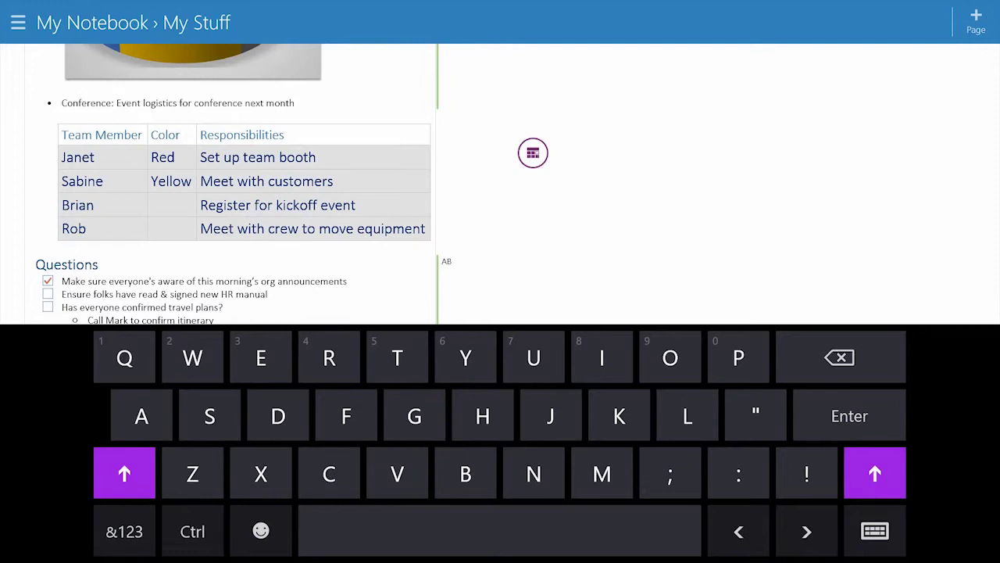
click(533, 152)
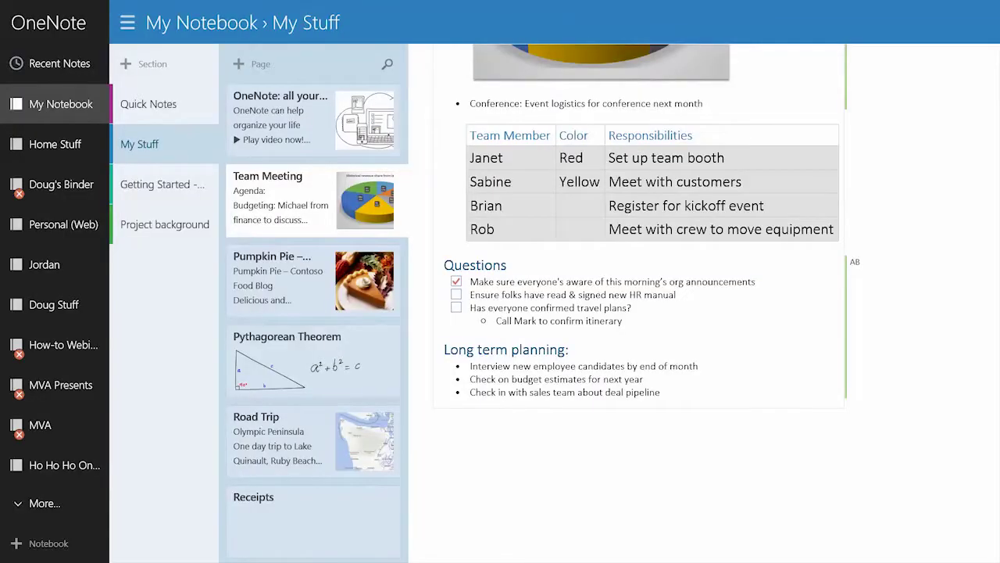
- Open the Project background section and circle the 35 in the main heading with the thin purple pen
click(164, 224)
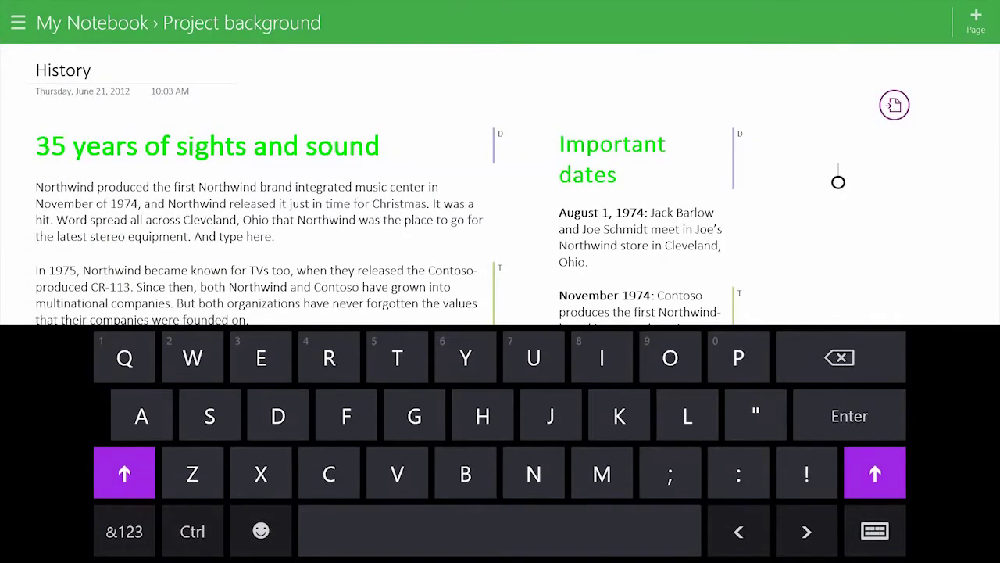
click(894, 105)
click(857, 63)
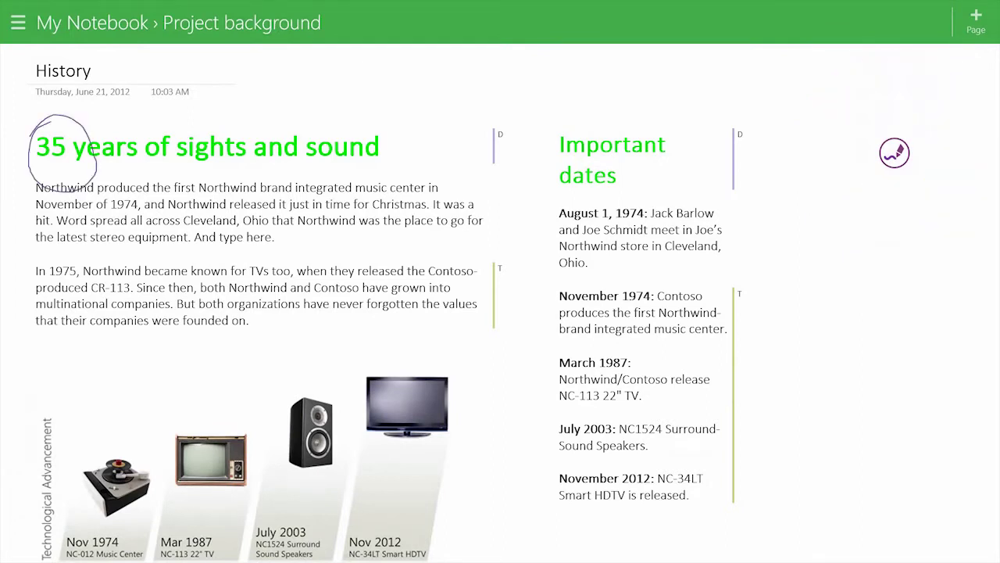
- Circle the "35 years of sights and sound" heading with a thick red pen, and switch back to the thin purple pen
click(894, 153)
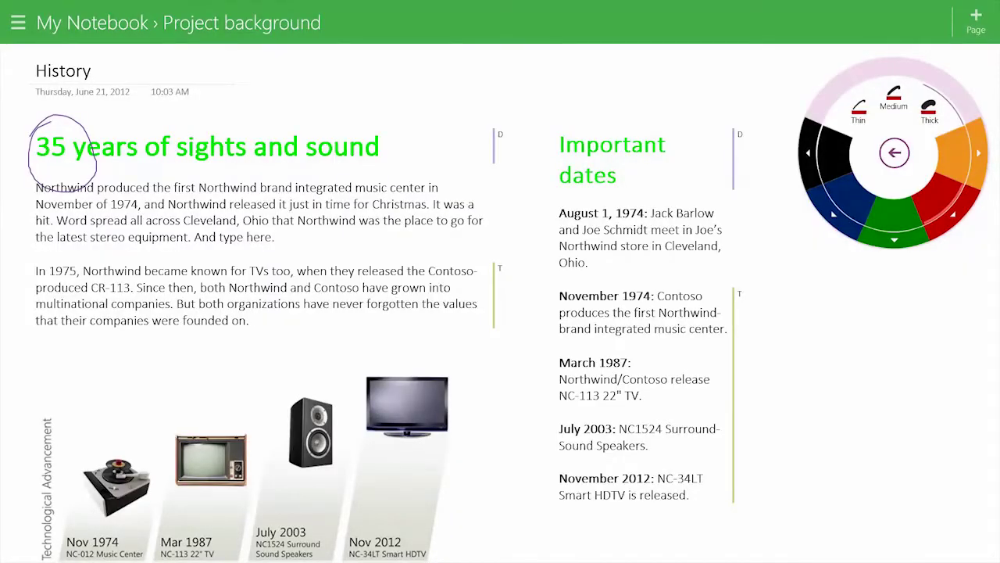
mouse_move(110, 113)
mouse_down()
mouse_move(242, 192)
mouse_move(86, 113)
mouse_move(418, 110)
mouse_move(454, 99)
mouse_up()
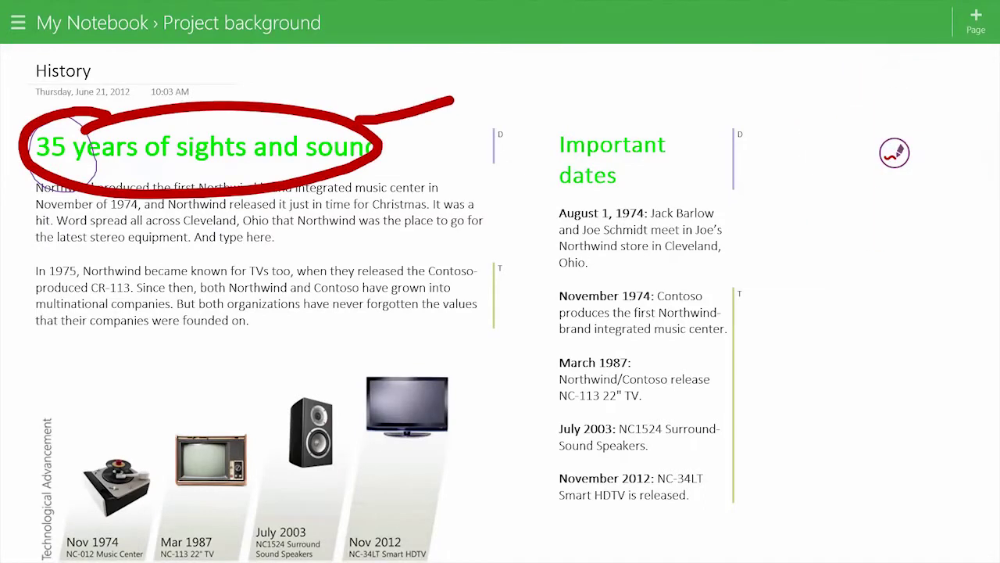
click(894, 153)
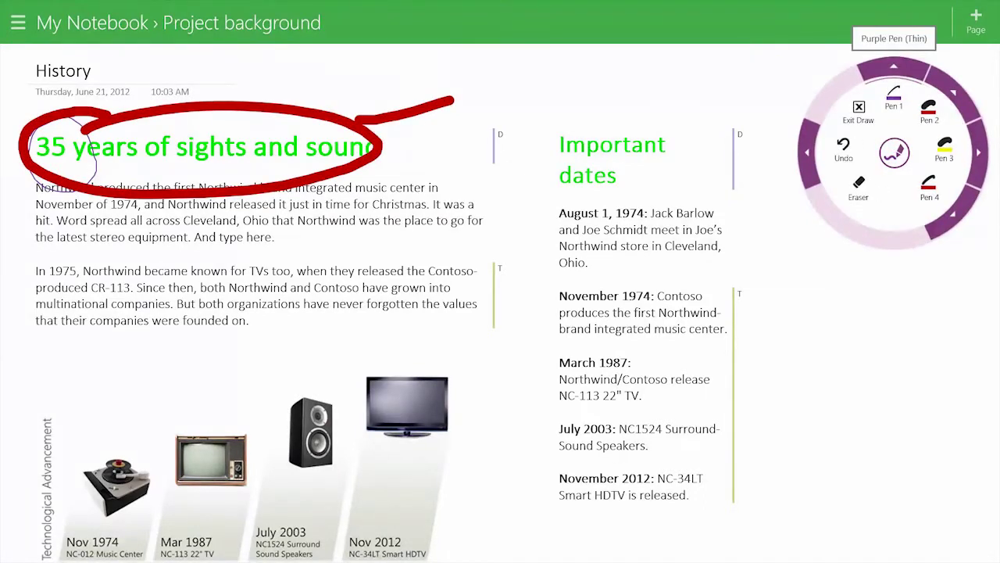
click(894, 98)
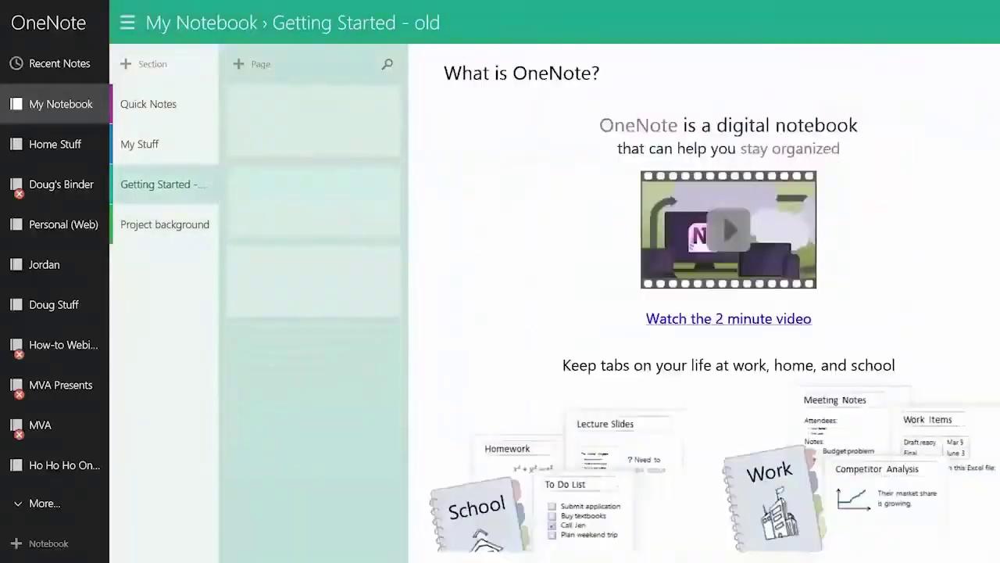
- Open the Living Room page in the My Stuff section and view the available page commands
click(163, 144)
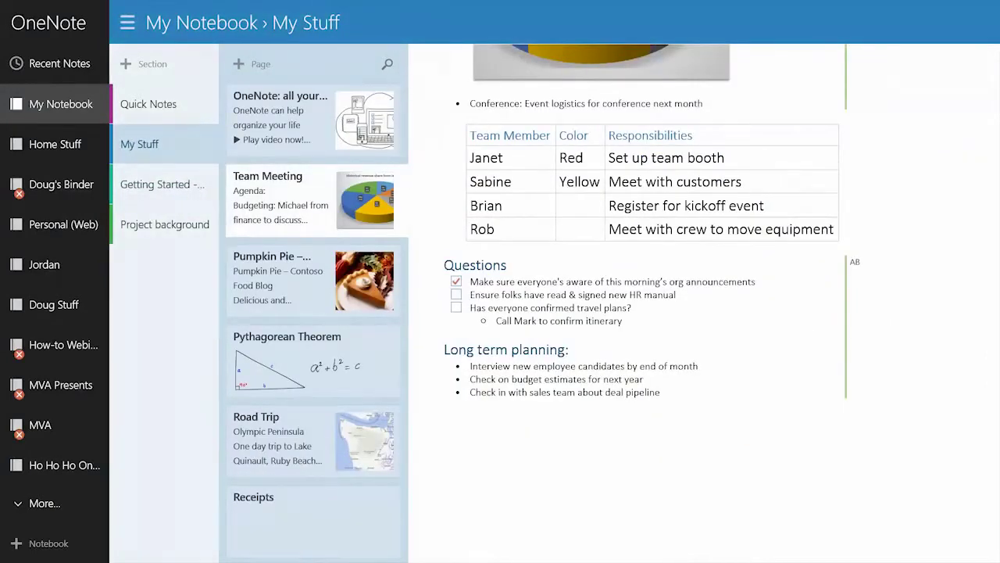
scroll(317, 313, down, 2)
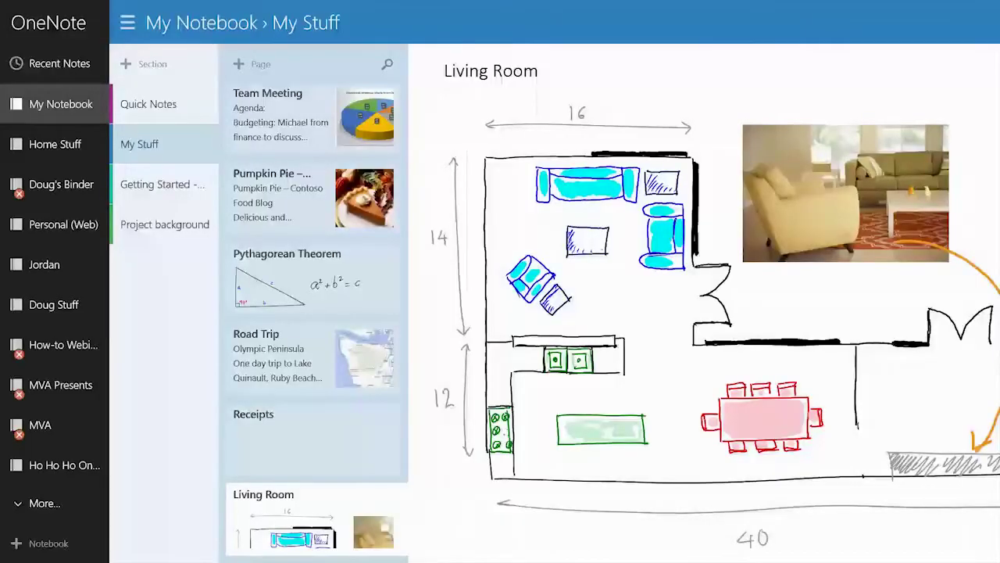
key(super+z)
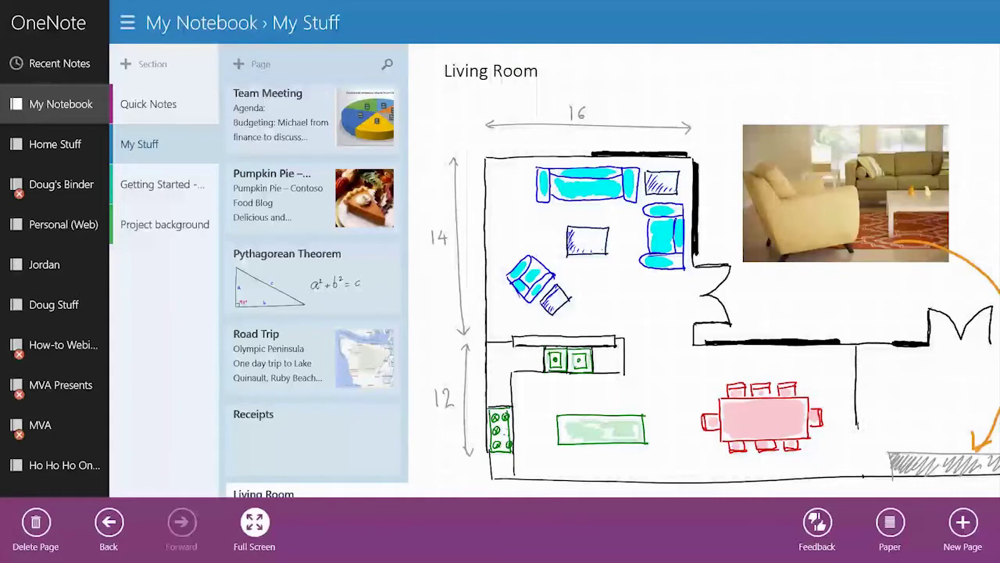
key(Escape)
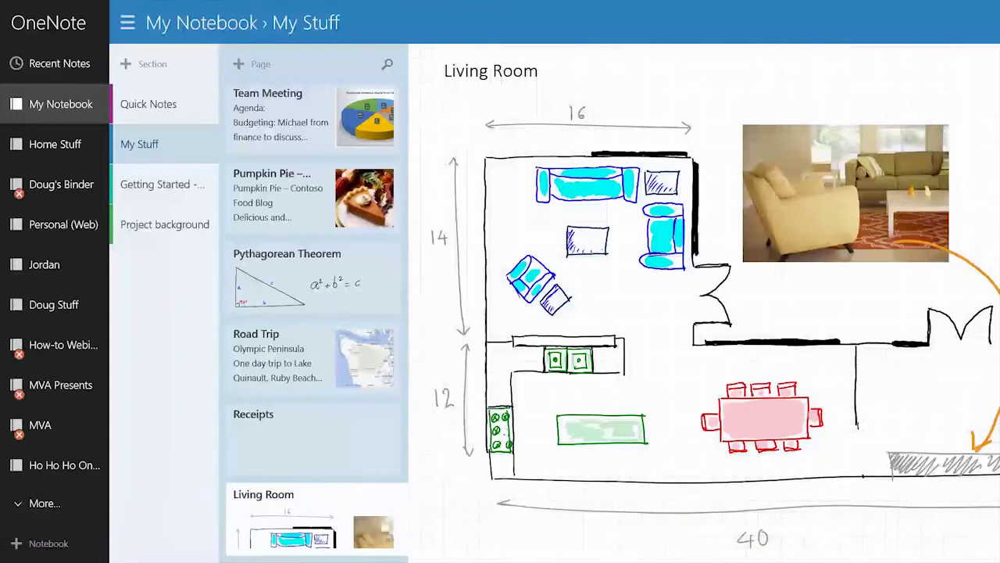
- View the OneNote Options settings and the available sharing targets for the Living Room page
key(super+c)
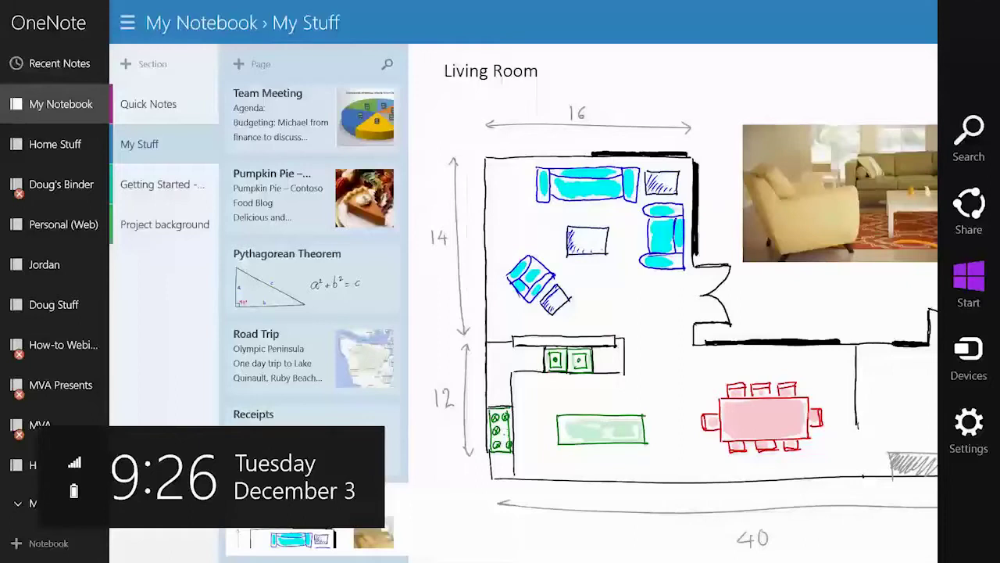
click(969, 430)
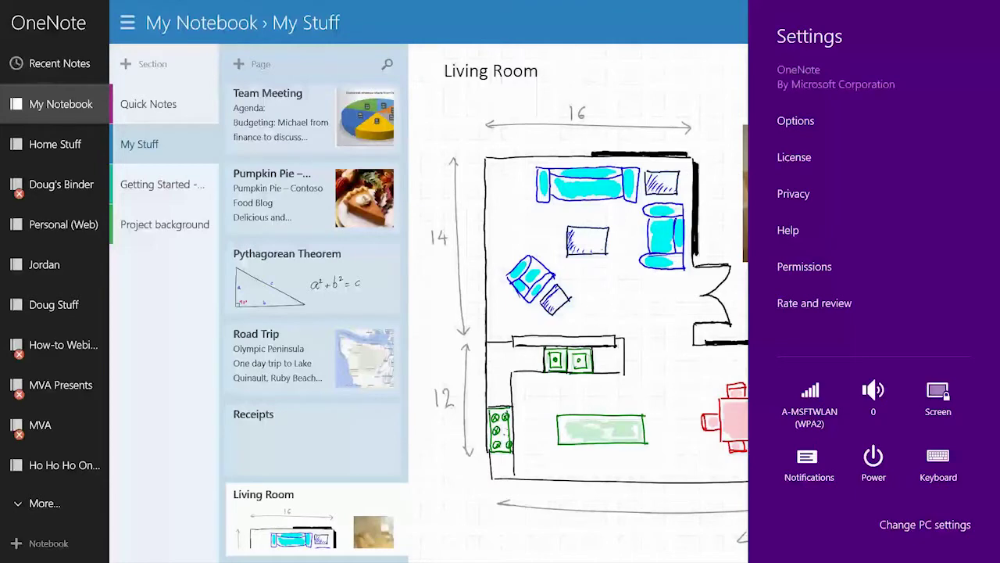
click(795, 120)
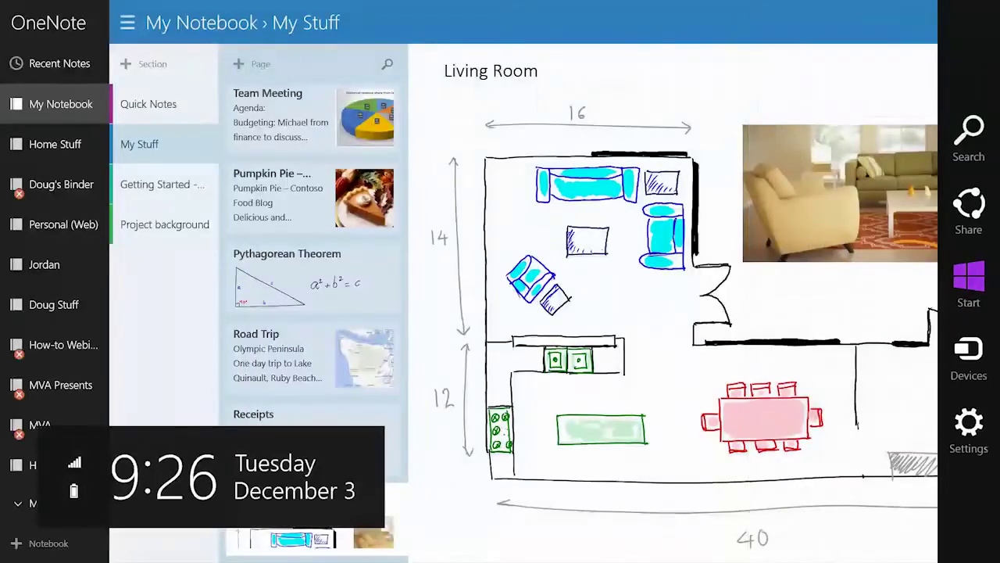
key(super+h)
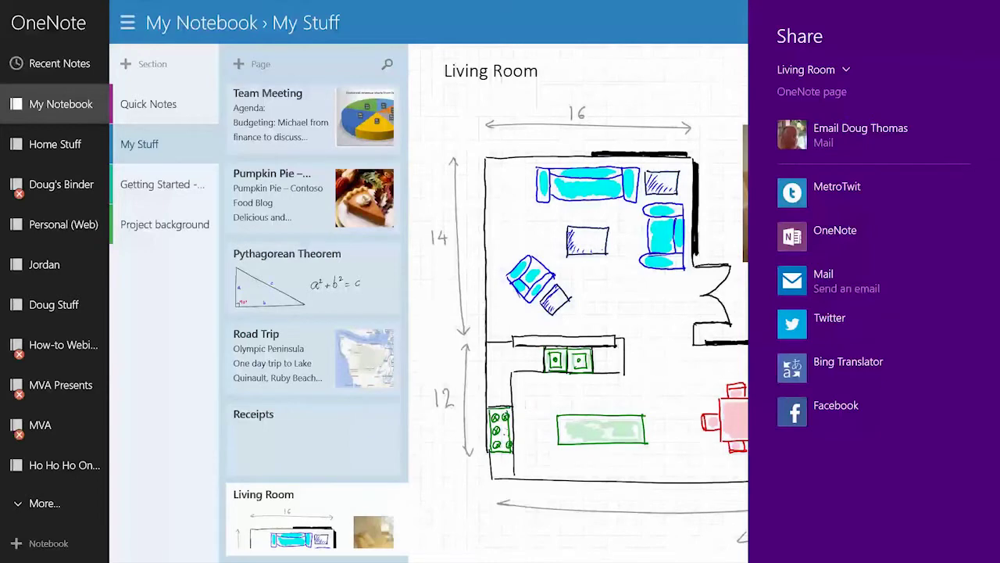
key(Escape)
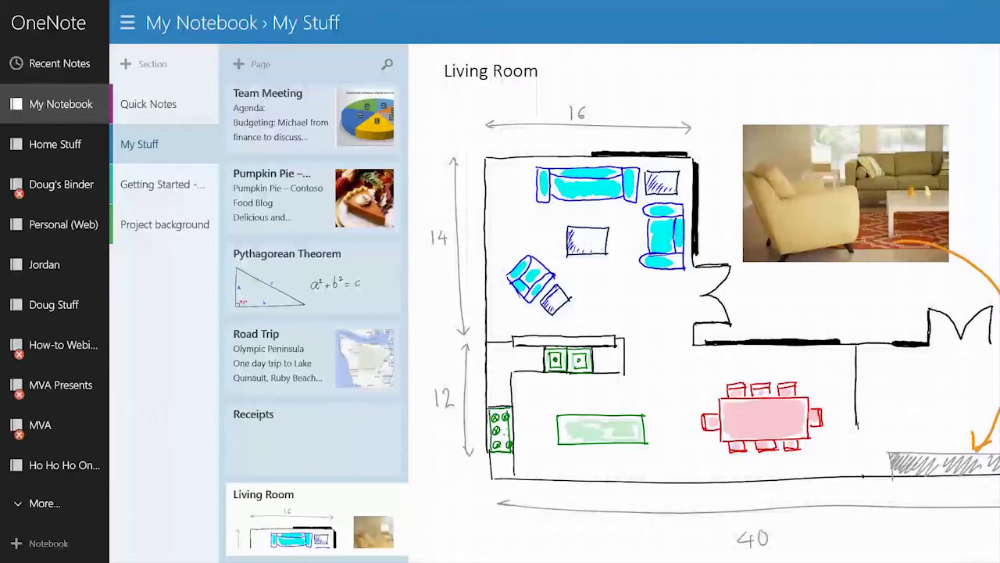
- Open the Pumpkin Pie – Contoso Food Blog page and start sharing it through Mail
click(312, 197)
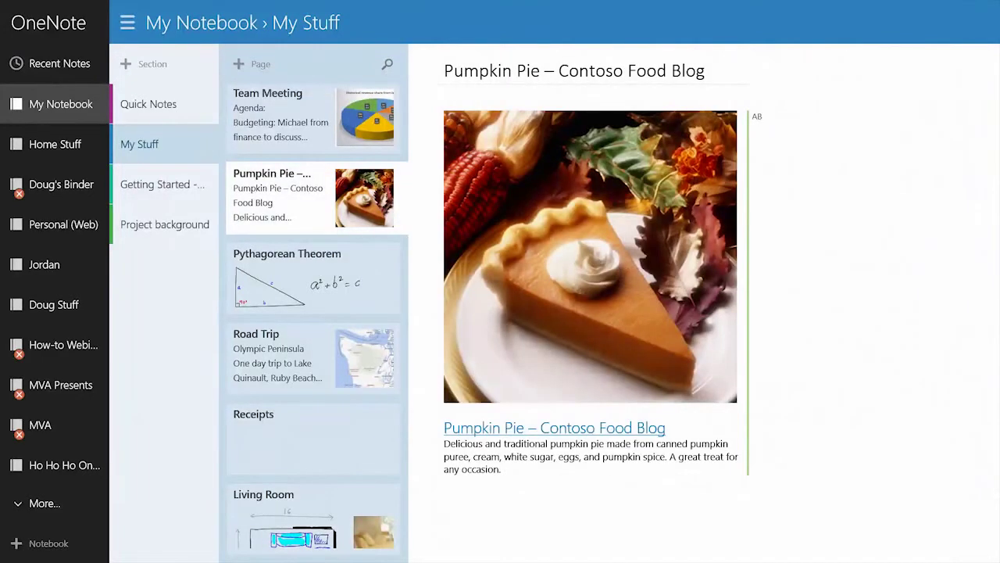
key(super+c)
click(969, 213)
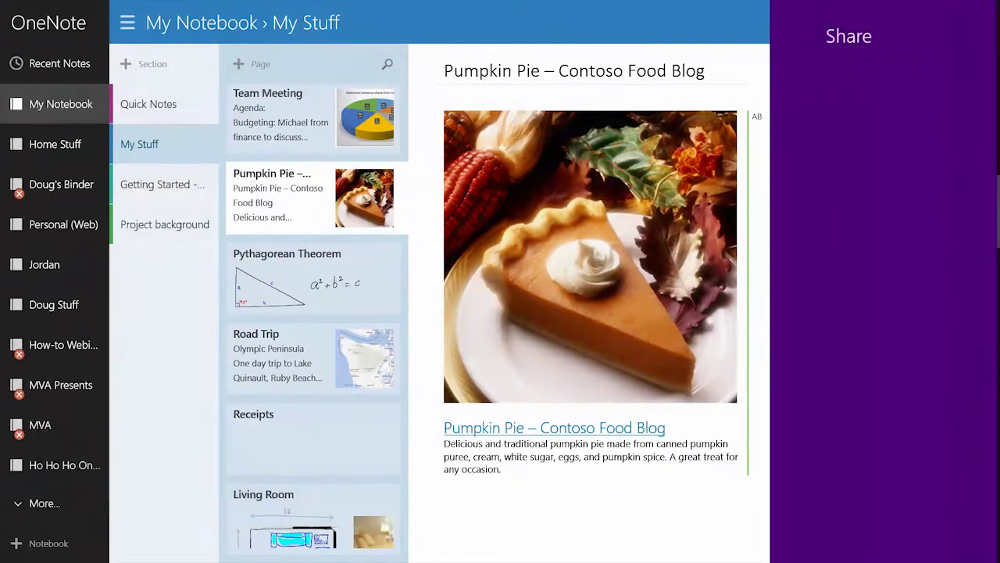
click(792, 280)
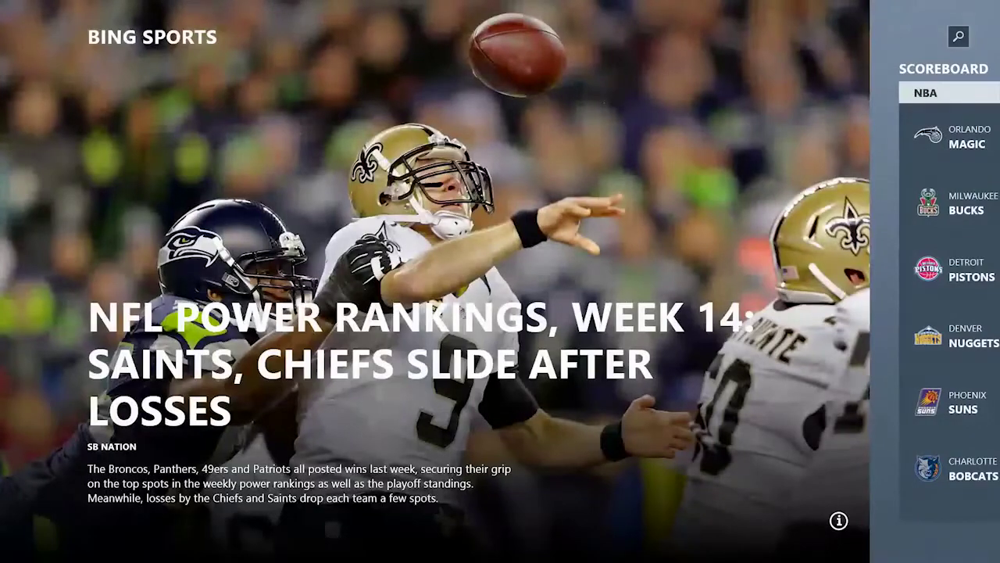
- Leave Bing Sports and open the quiche recipe in the Food & Drink app from the Start screen
key(alt+Tab)
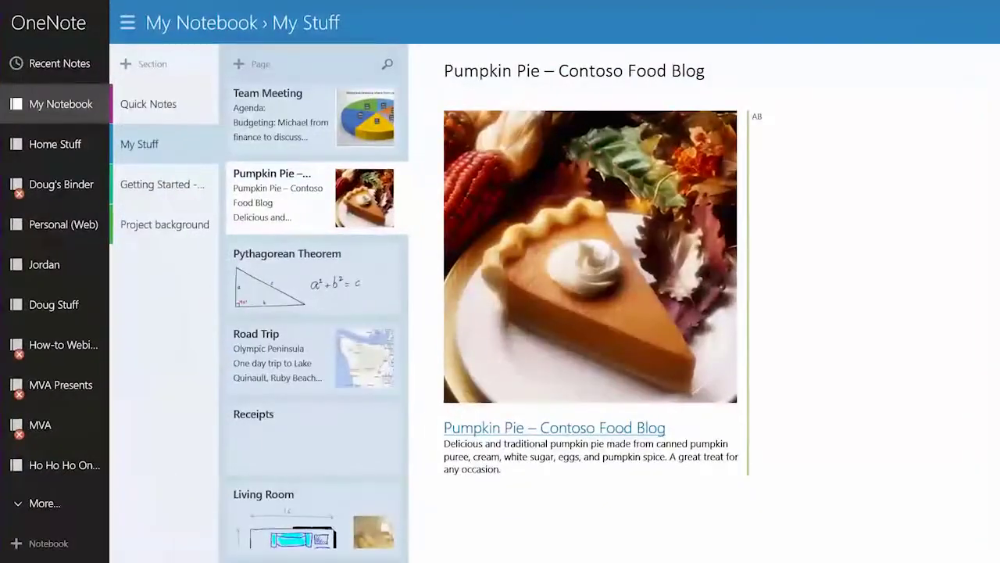
key(super)
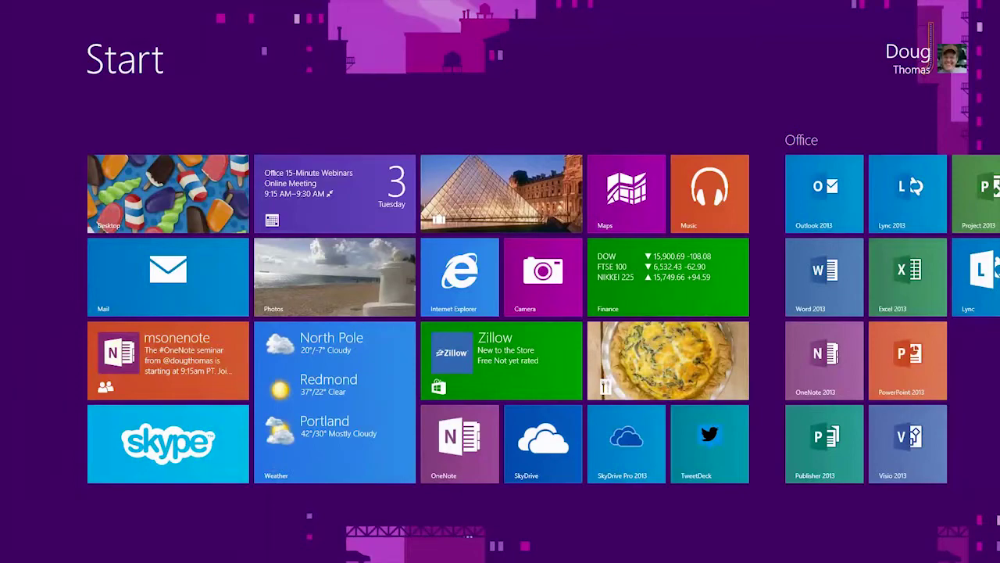
click(668, 360)
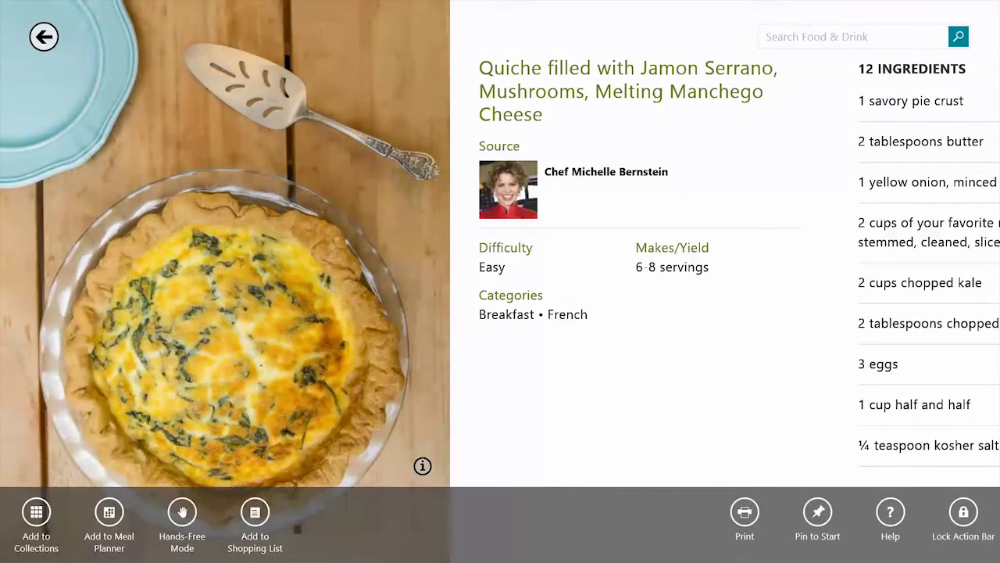
- Share the quiche recipe to OneNote, sending it to the My Stuff section of My Notebook
key(super+c)
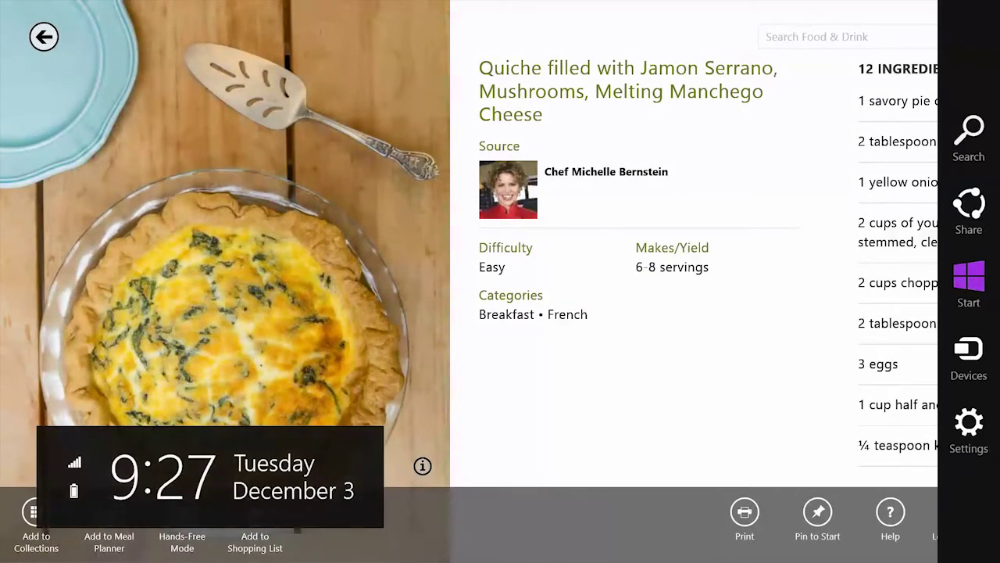
click(969, 214)
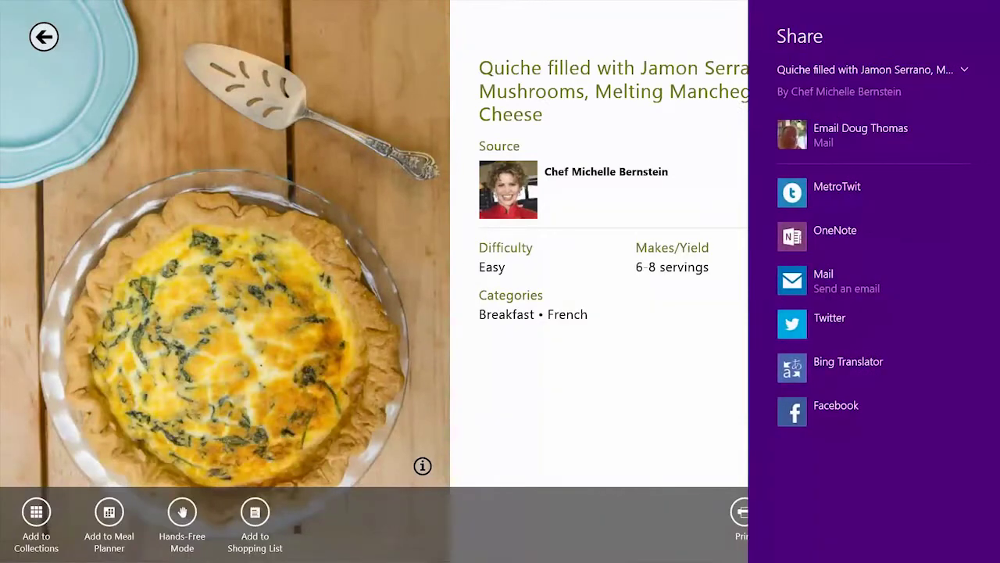
click(835, 230)
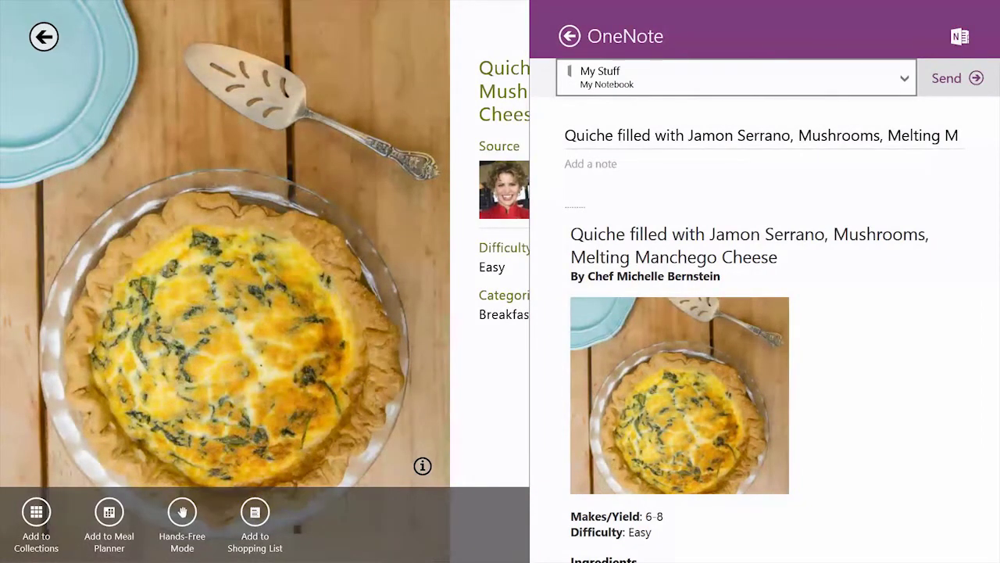
click(736, 77)
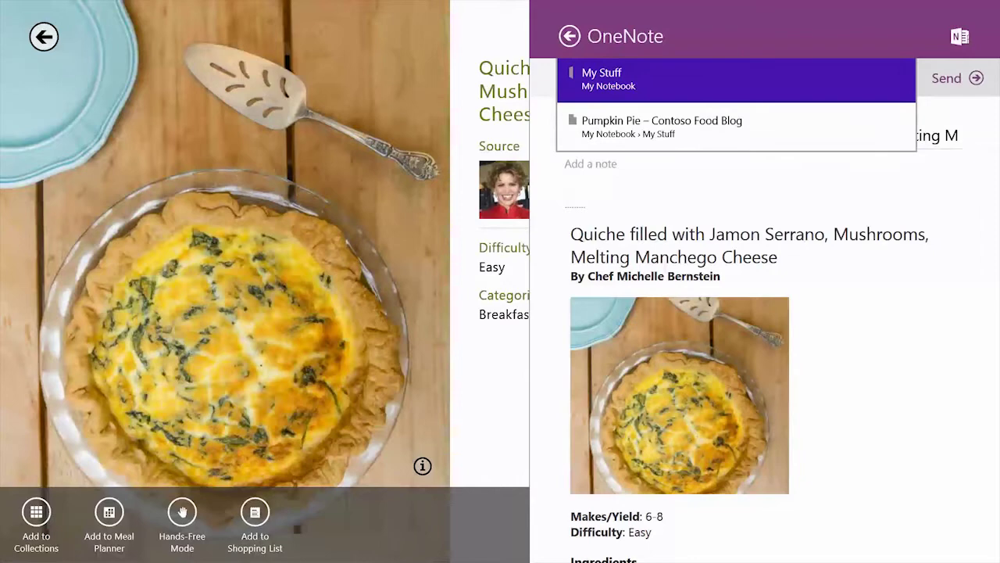
click(736, 79)
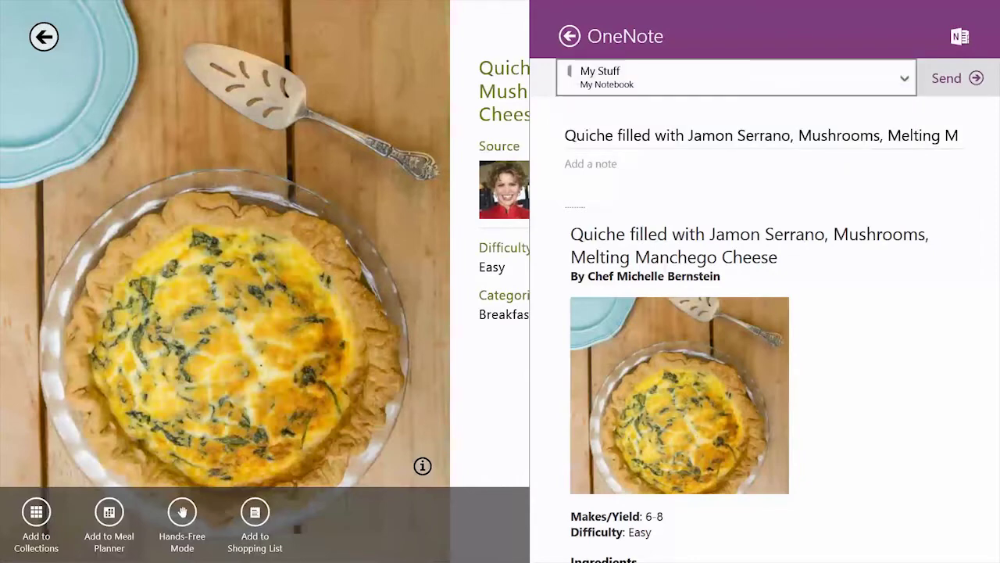
key(Return)
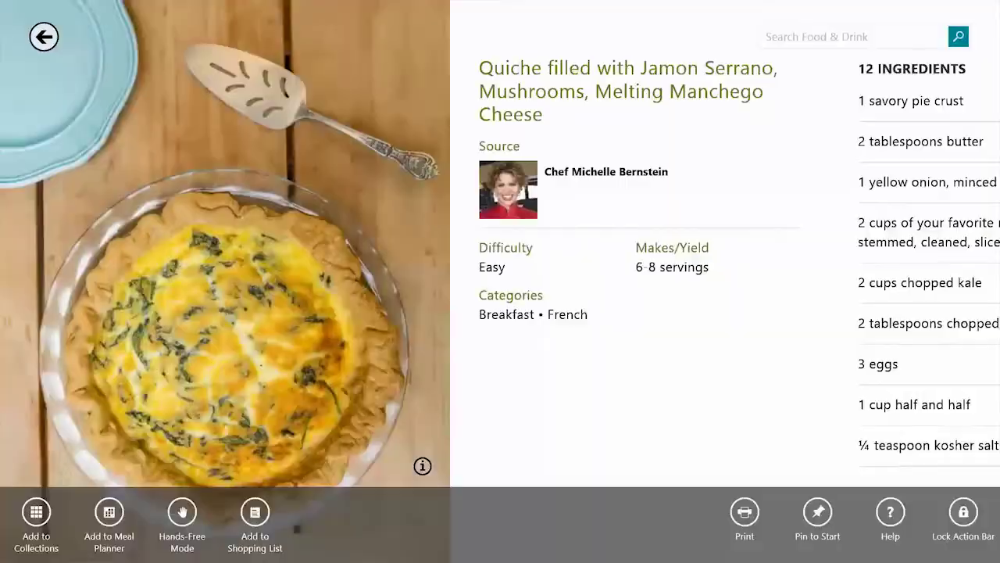
- Switch to Internet Explorer and open the plan comparison page of Office 365 for business
key(super)
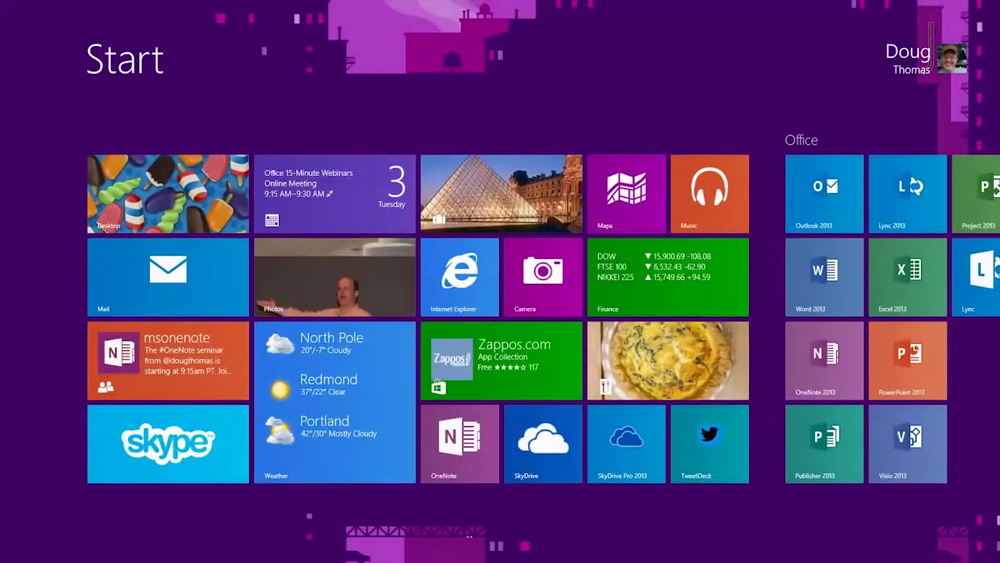
click(460, 277)
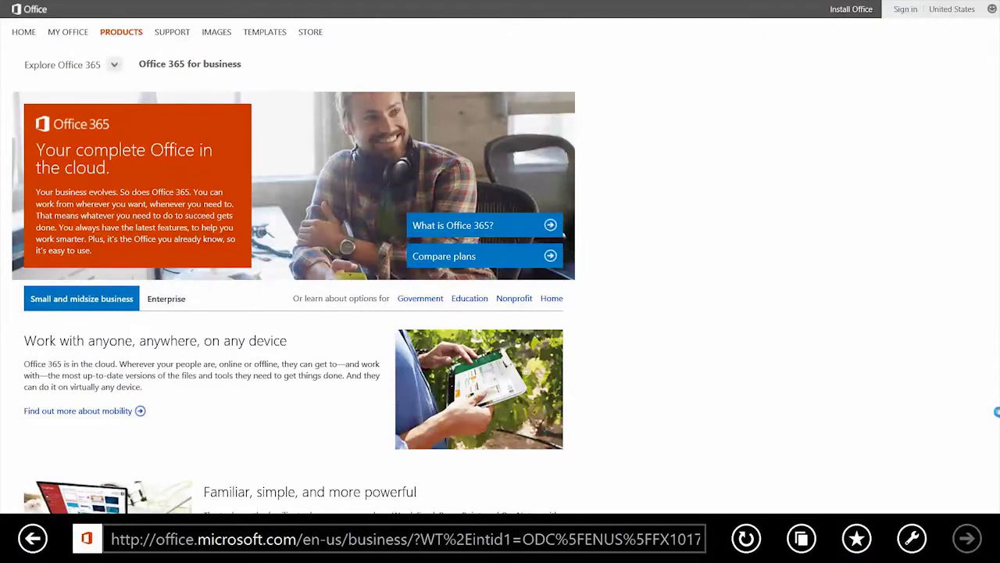
click(459, 258)
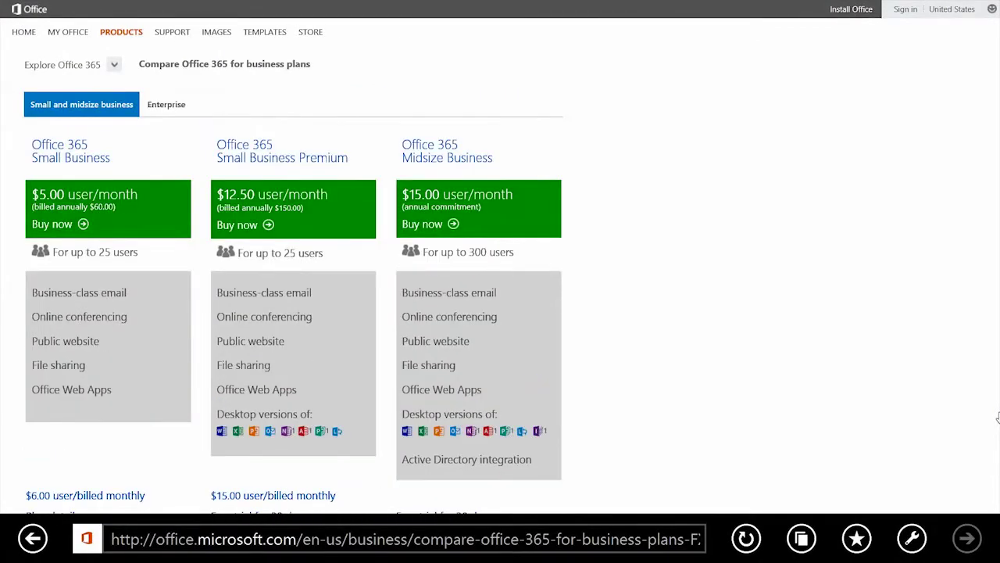
mouse_move(998, 419)
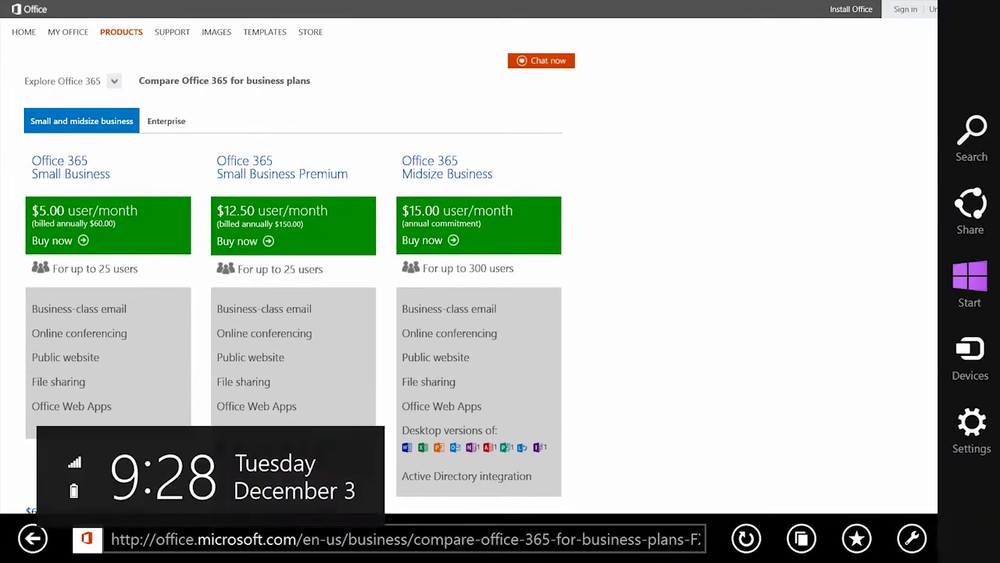
click(969, 211)
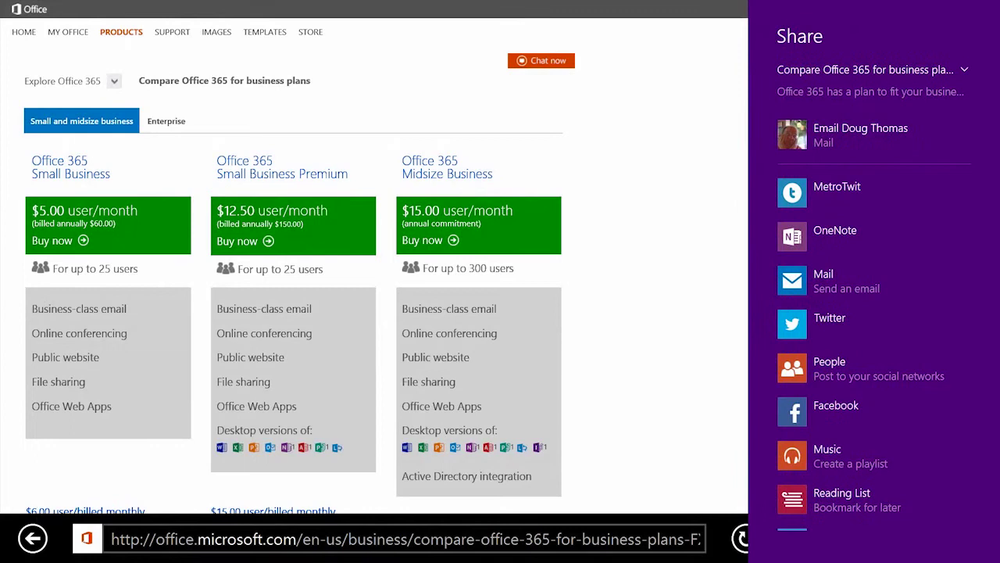
click(835, 230)
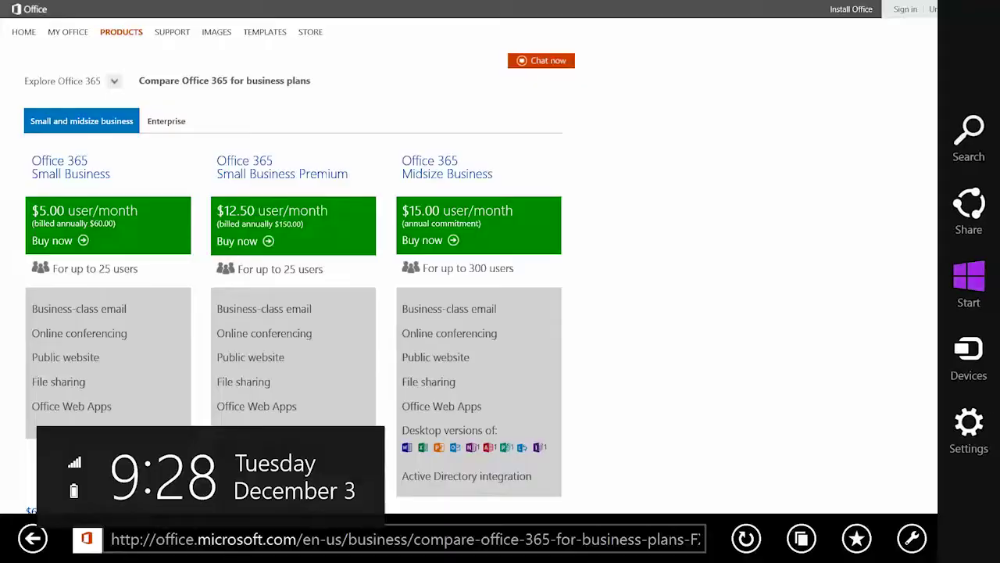
- Share a screenshot of the Office 365 plan comparison page to OneNote, sending it to the My Stuff section of My Notebook
click(968, 211)
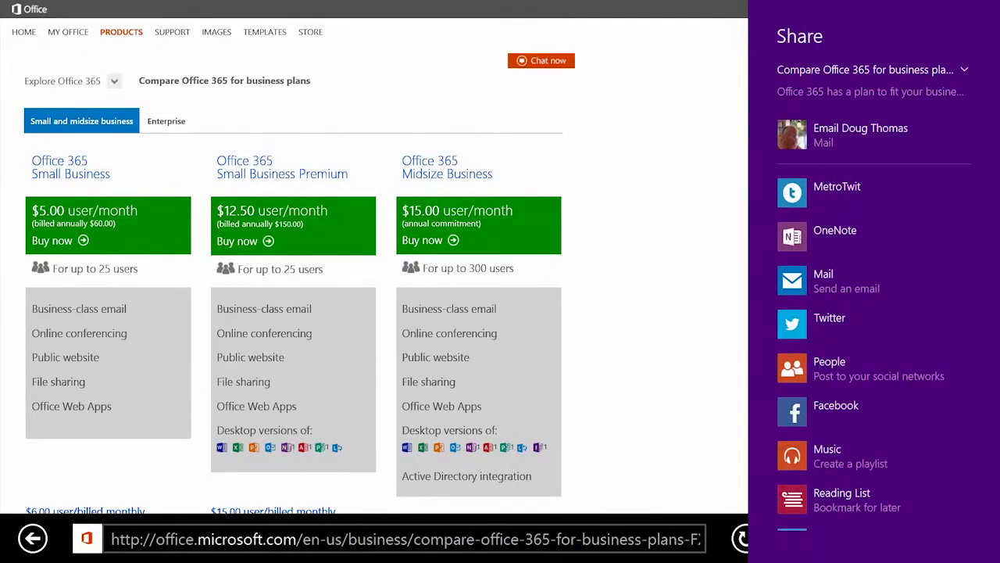
click(964, 72)
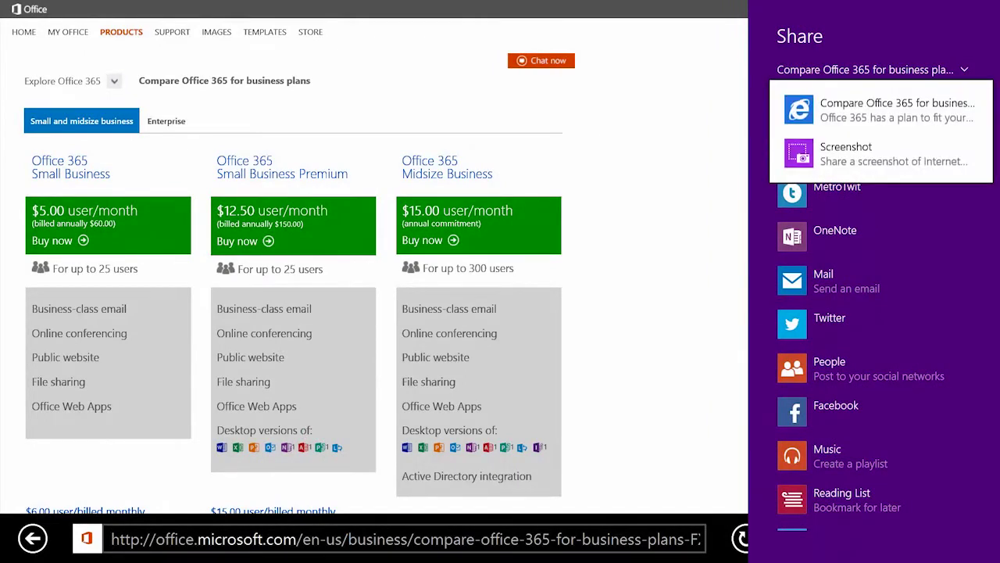
click(880, 153)
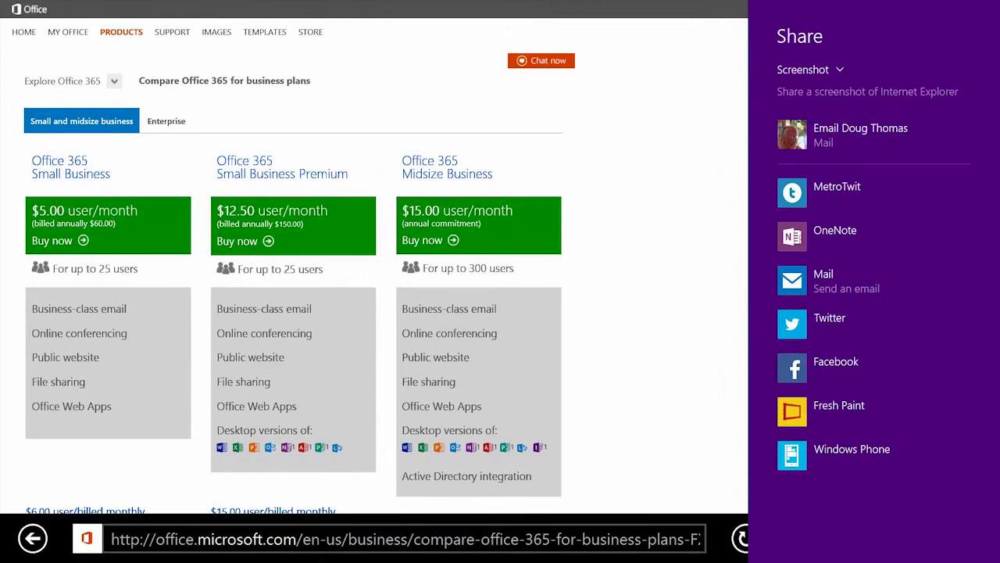
click(835, 230)
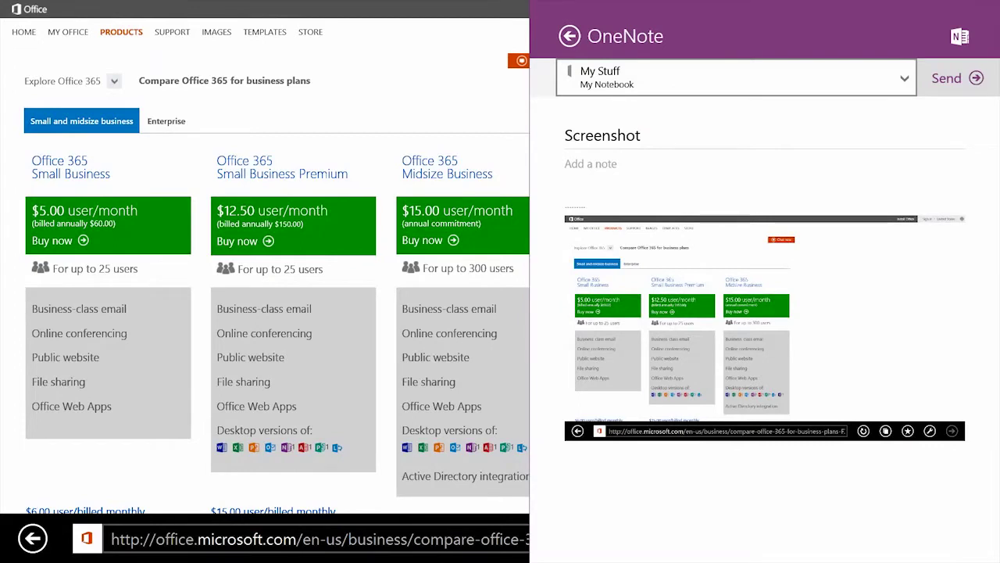
click(955, 78)
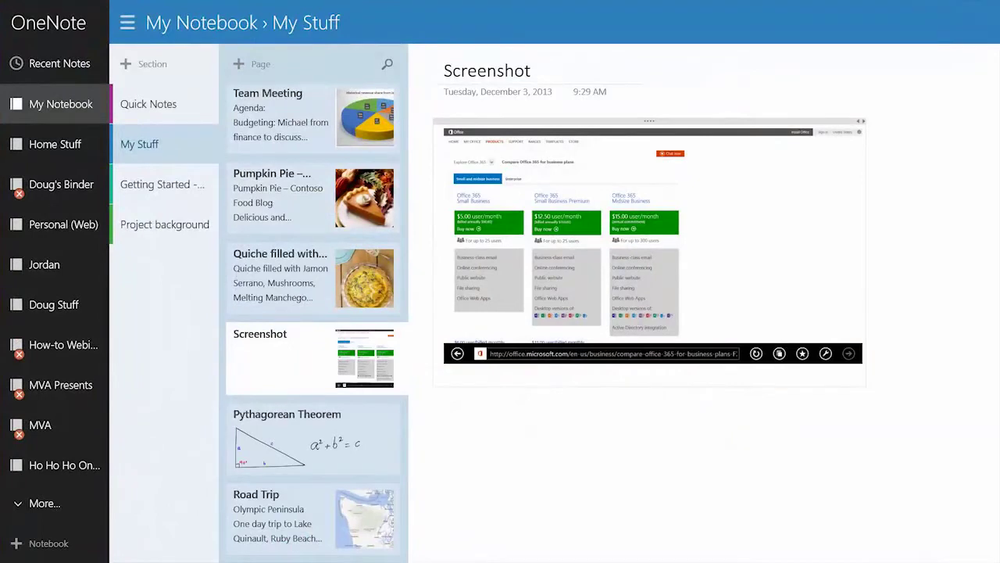
- Examine the captured Office 365 plan comparison on the Screenshot page at full width and enlarged
click(649, 235)
scroll(290, 234, up, 5)
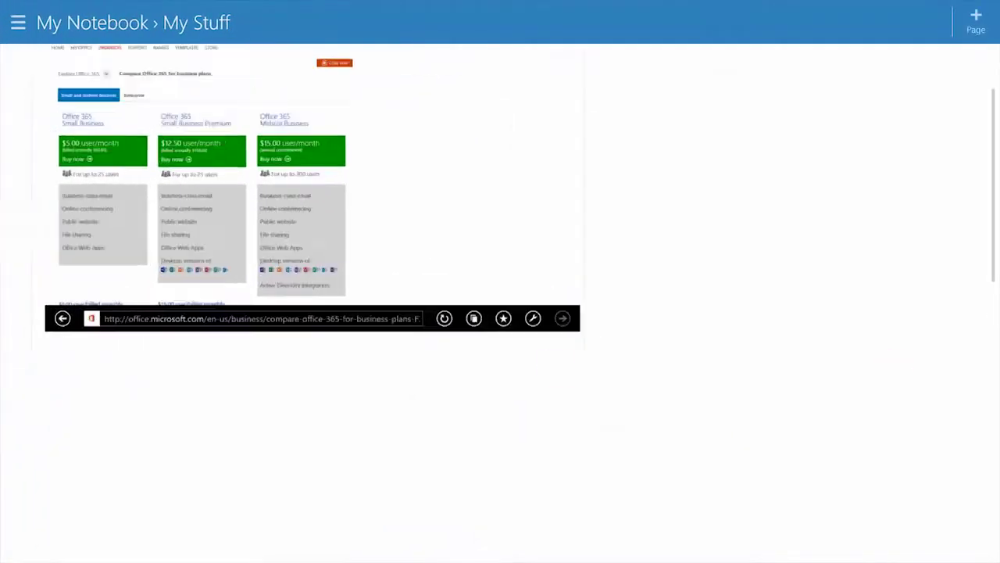
scroll(500, 282, up, 2)
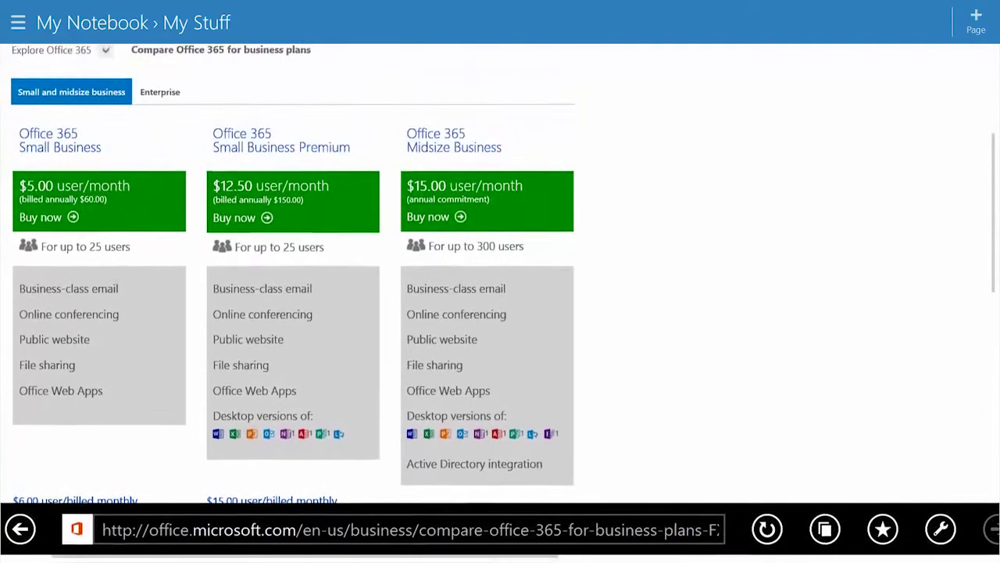
scroll(500, 305, up, 1)
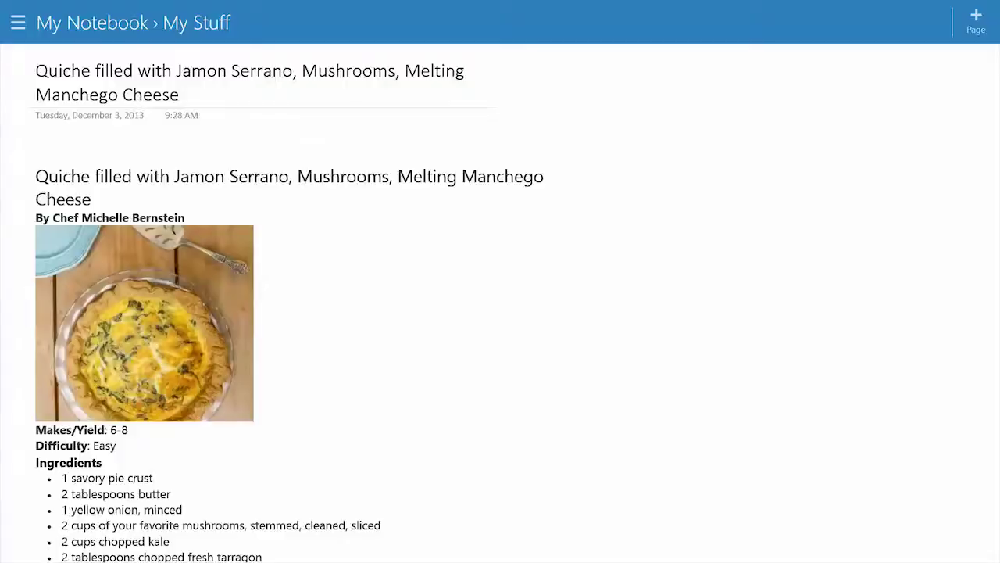
- Open the Team Meeting page in the My Stuff section and go to its agenda
click(17, 22)
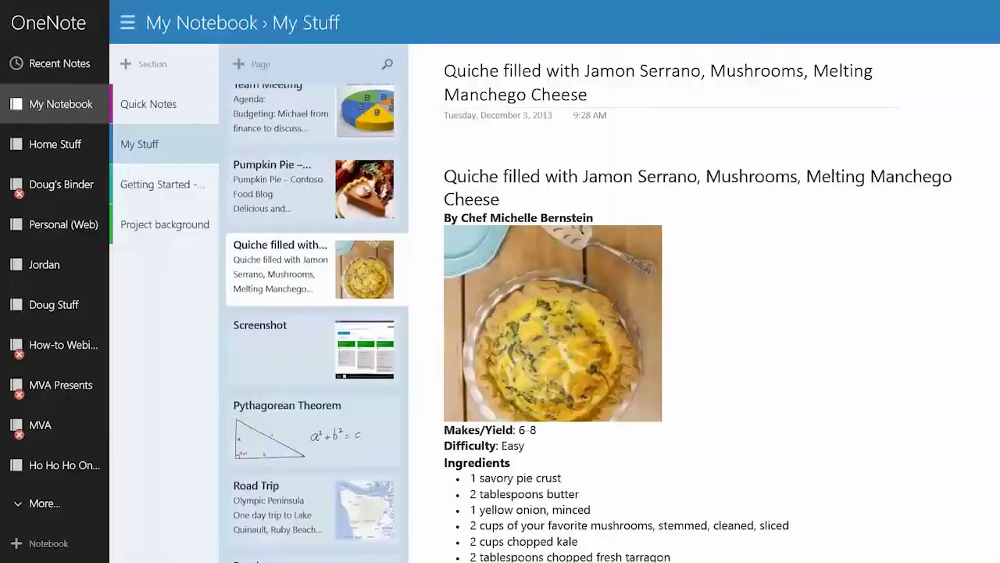
click(312, 438)
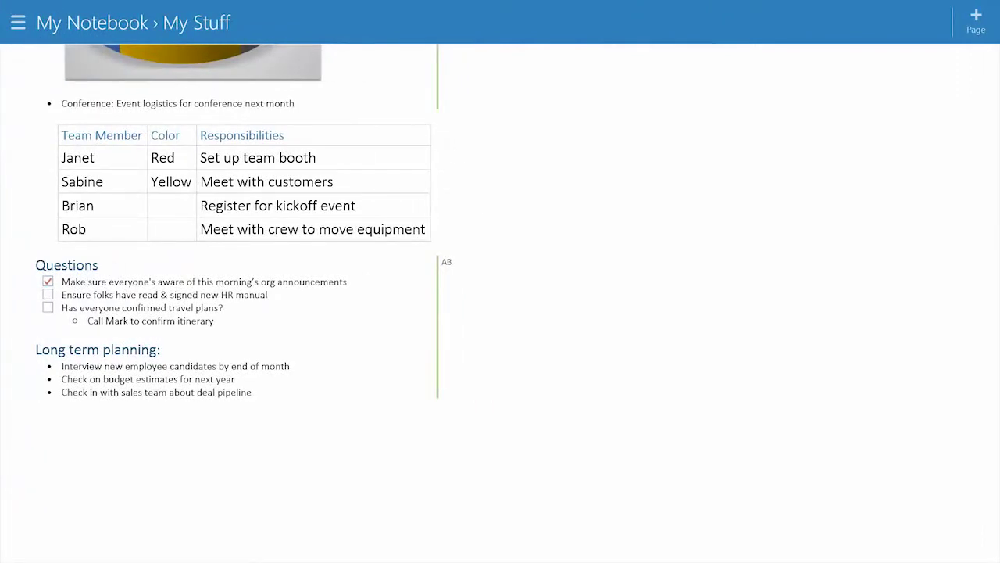
scroll(500, 303, up, 3)
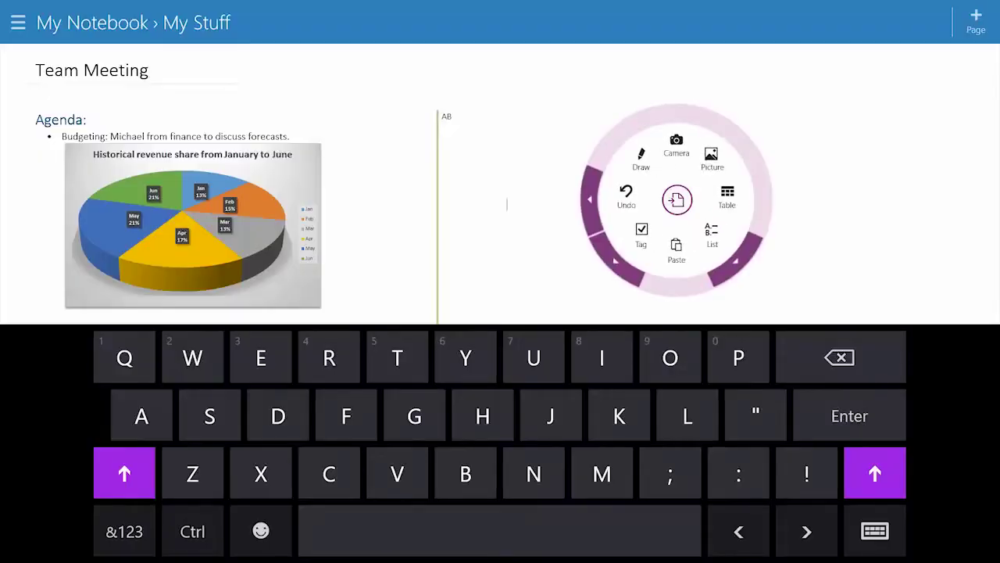
- Choose the whiteboard photo with red handwriting from Pictures to insert into the blank area of the Team Meeting page
click(711, 159)
scroll(500, 297, right, 10)
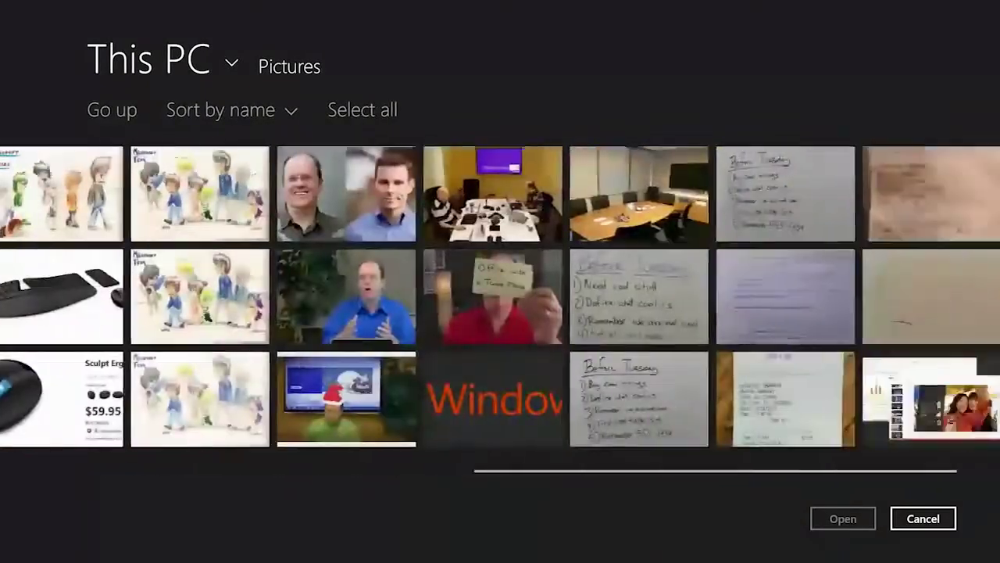
click(842, 296)
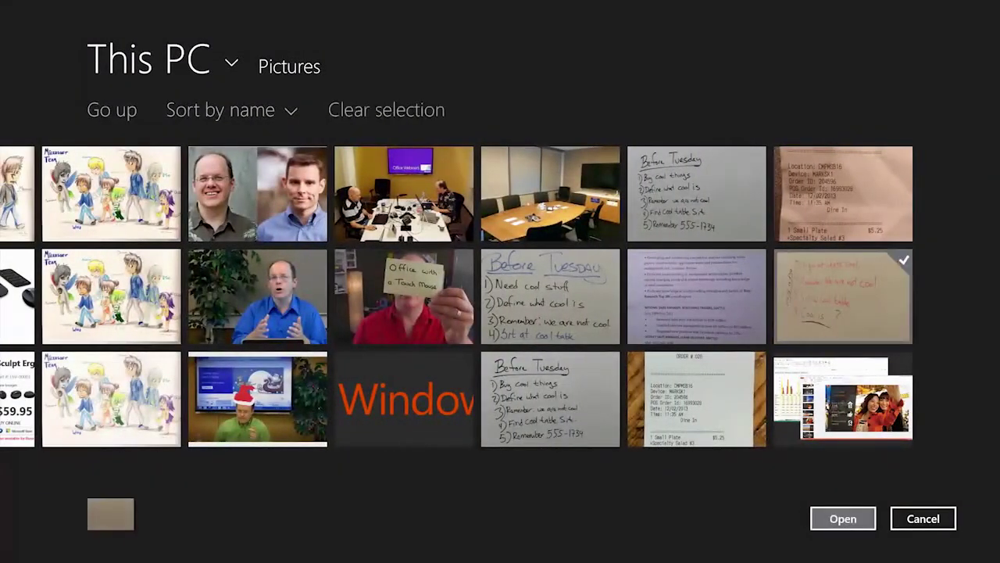
click(842, 518)
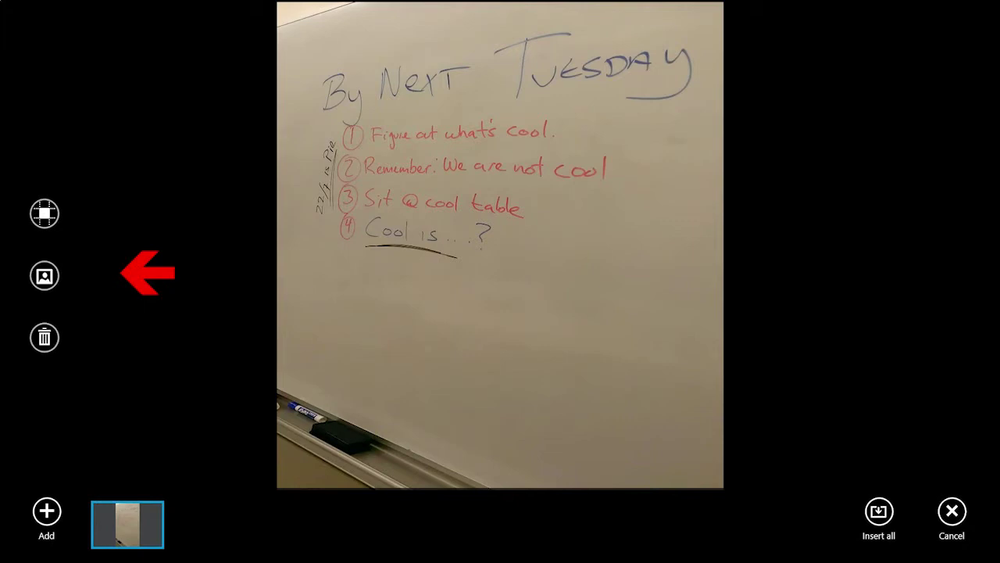
- Process the "By Next Tuesday" photo as a Whiteboard and insert it beside the Team Meeting notes
click(45, 275)
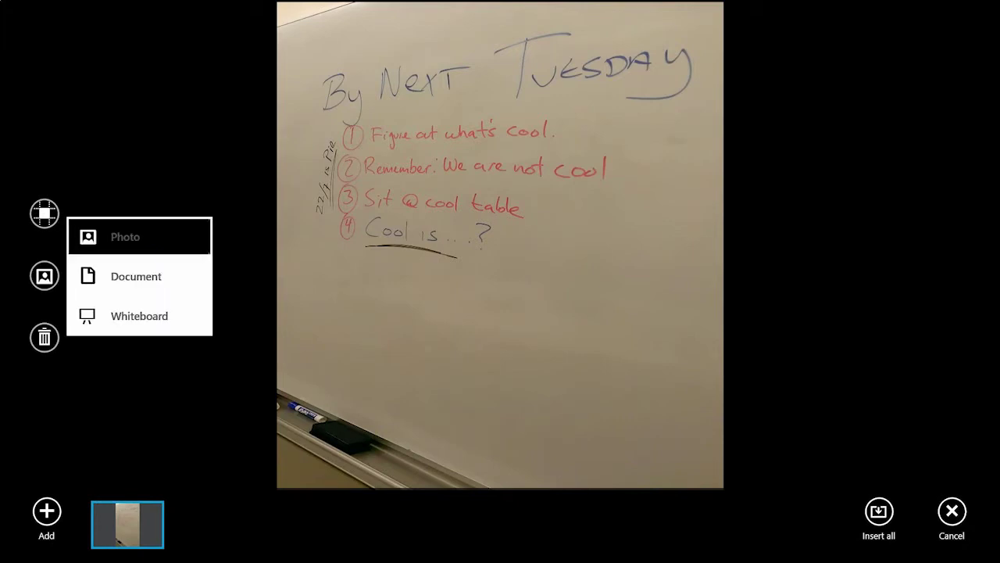
click(139, 316)
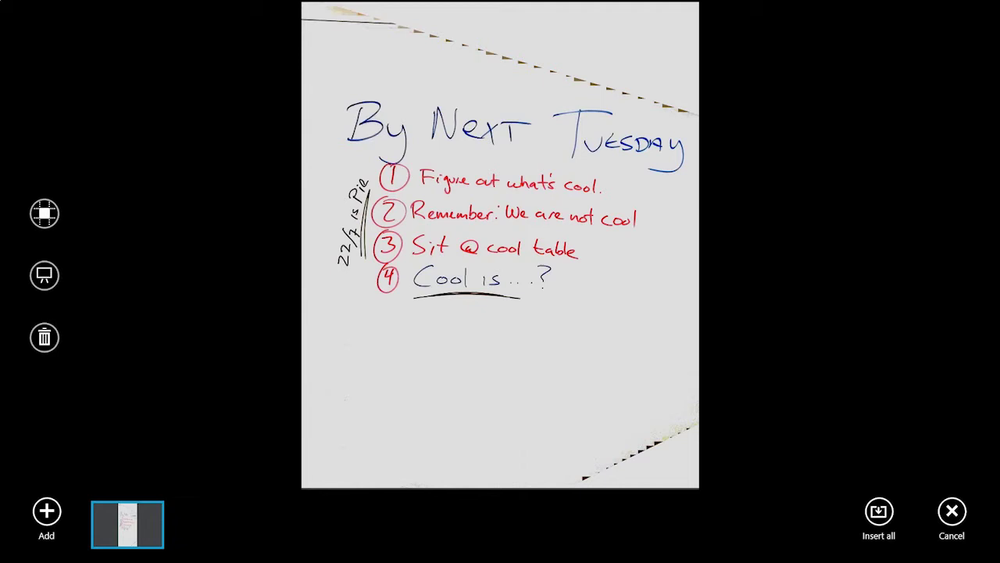
key(Return)
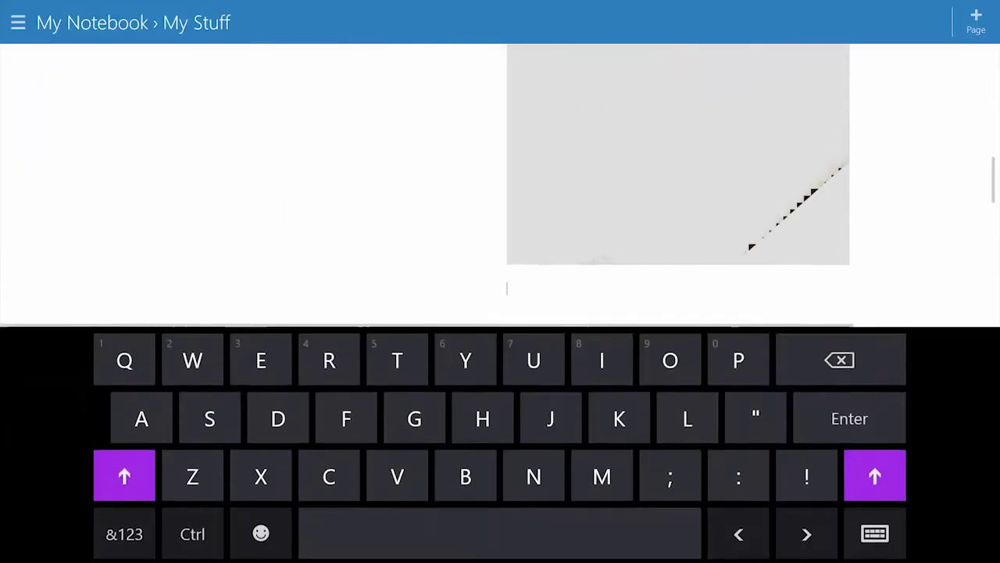
scroll(500, 183, up, 5)
scroll(500, 184, up, 2)
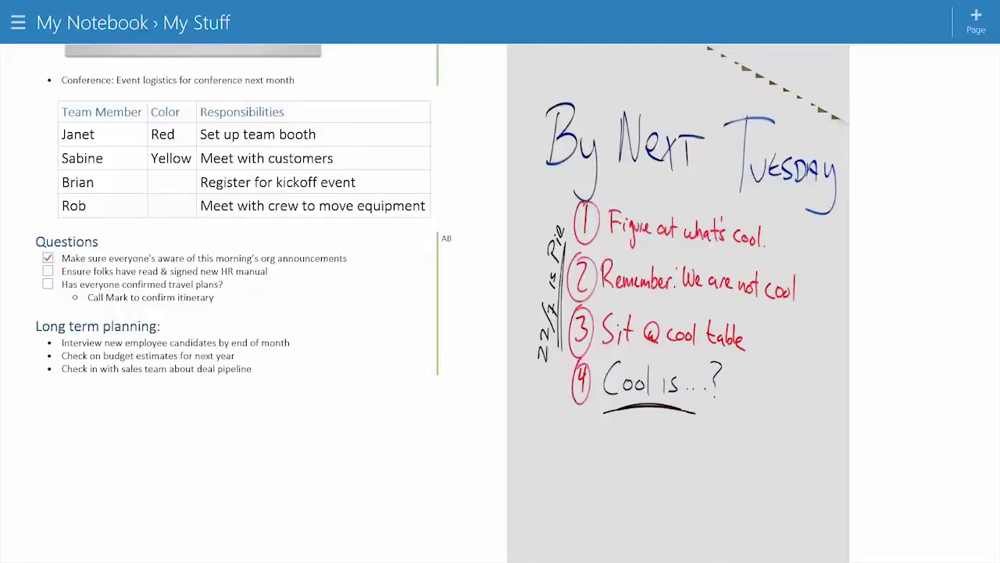
- Open the Receipts page in the My Stuff section
click(17, 22)
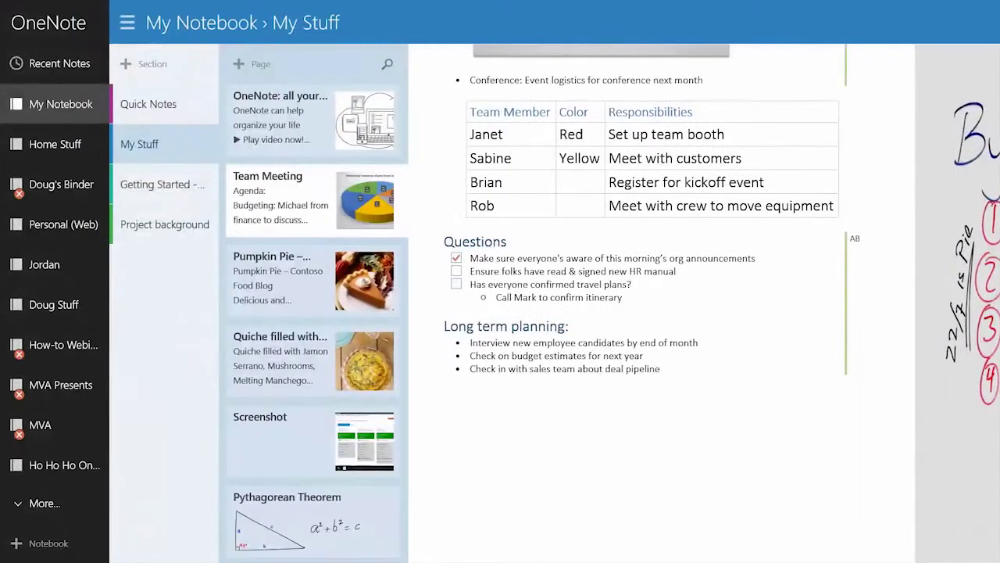
scroll(312, 313, down, 3)
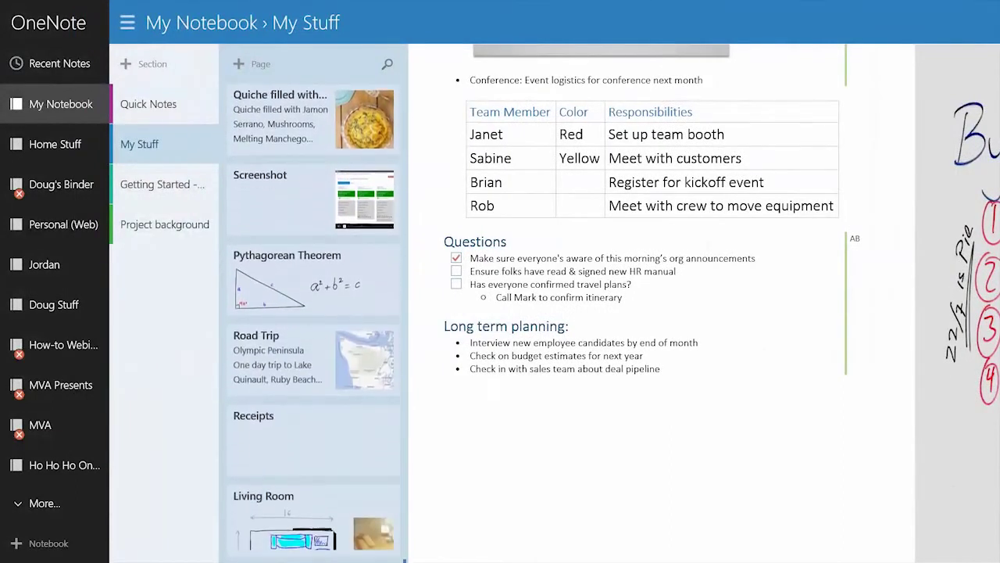
click(312, 437)
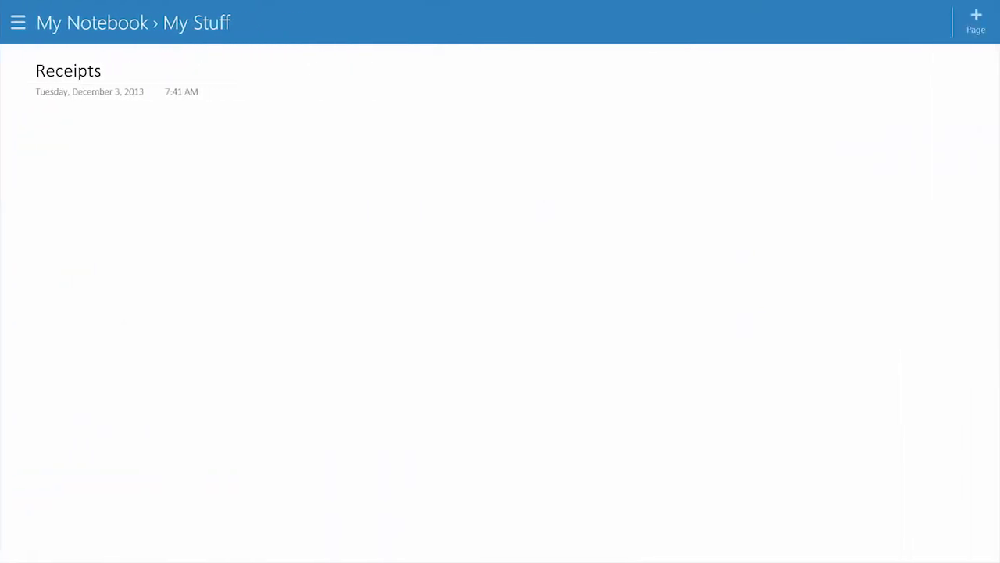
- Choose the two Cafe 16 receipt photos from Pictures to insert below the title of the Receipts page
click(35, 147)
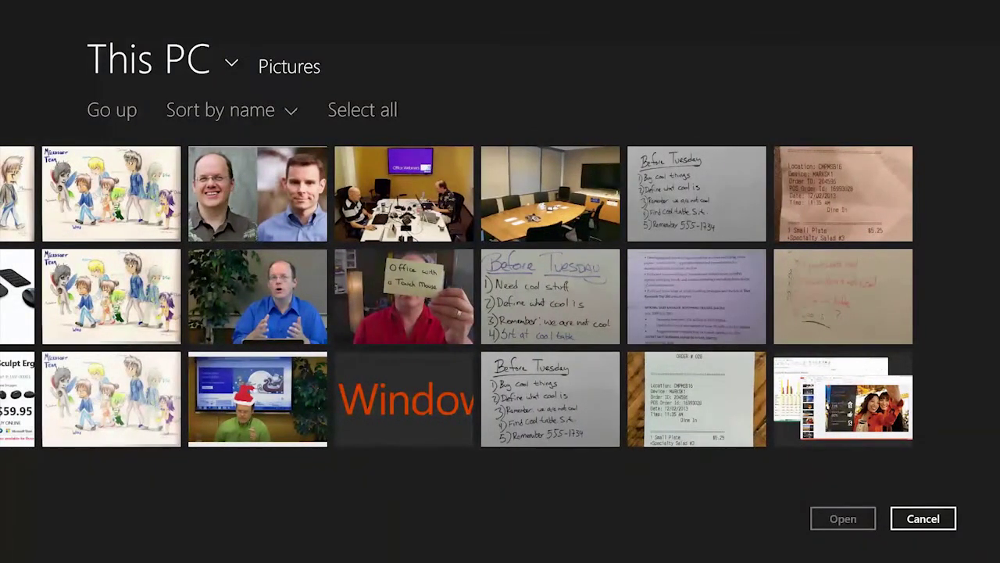
click(697, 399)
click(842, 193)
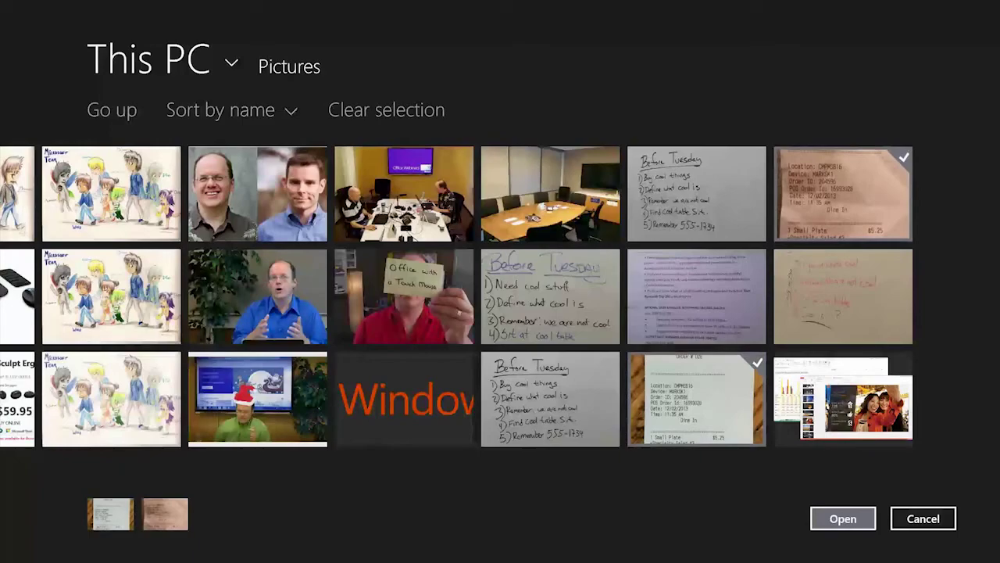
click(843, 518)
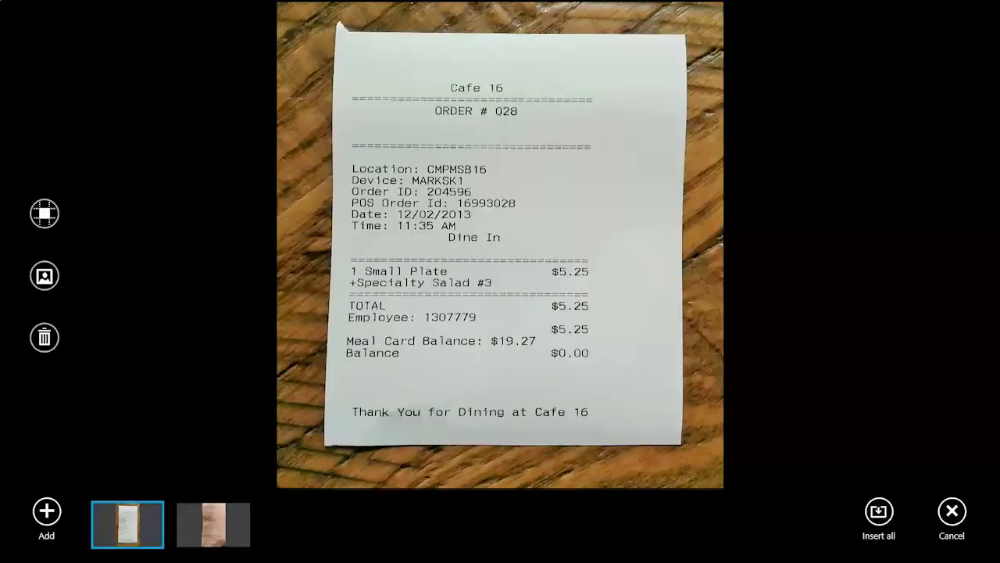
- Process both receipt photos as Document and insert them all into the Receipts page
click(44, 275)
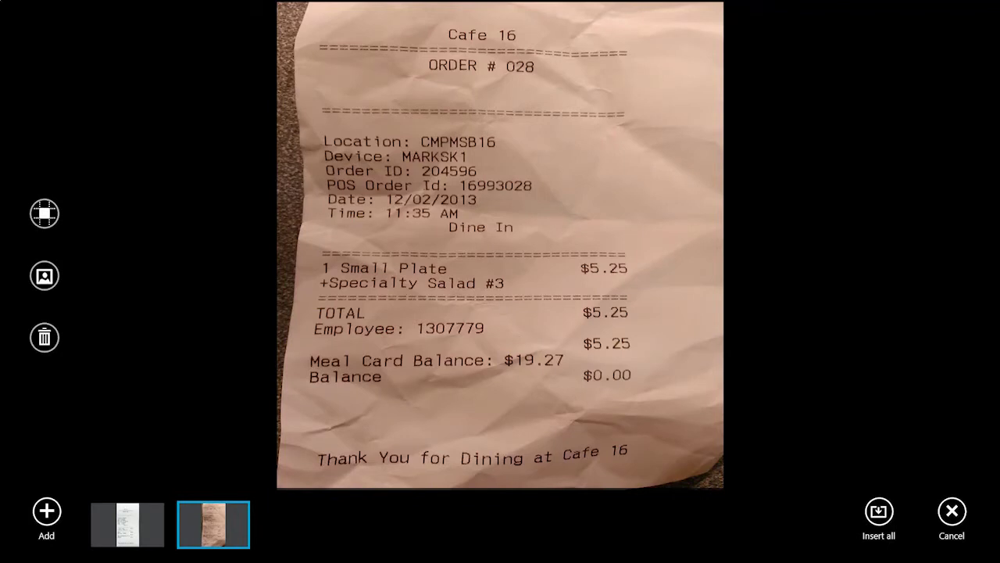
click(45, 275)
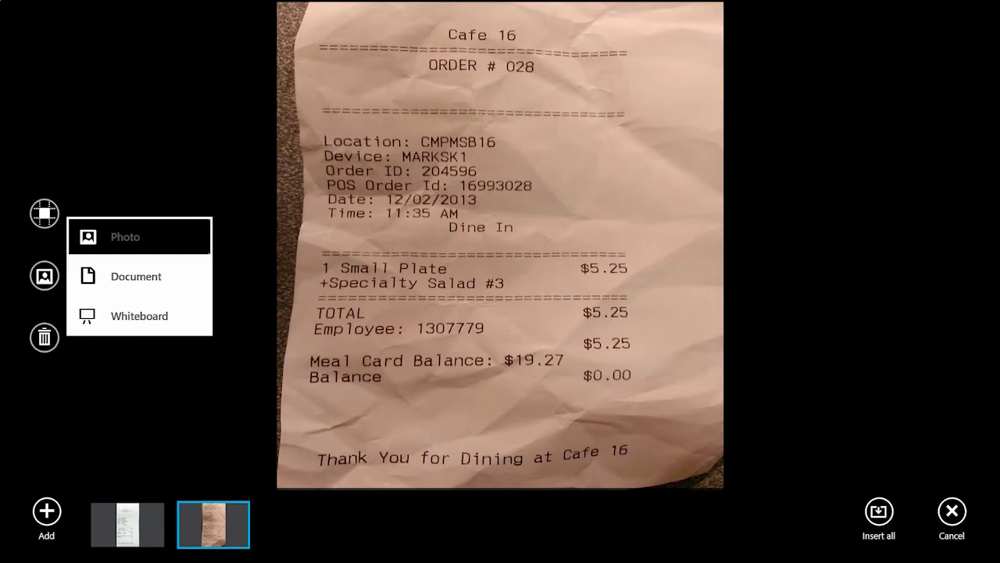
click(136, 276)
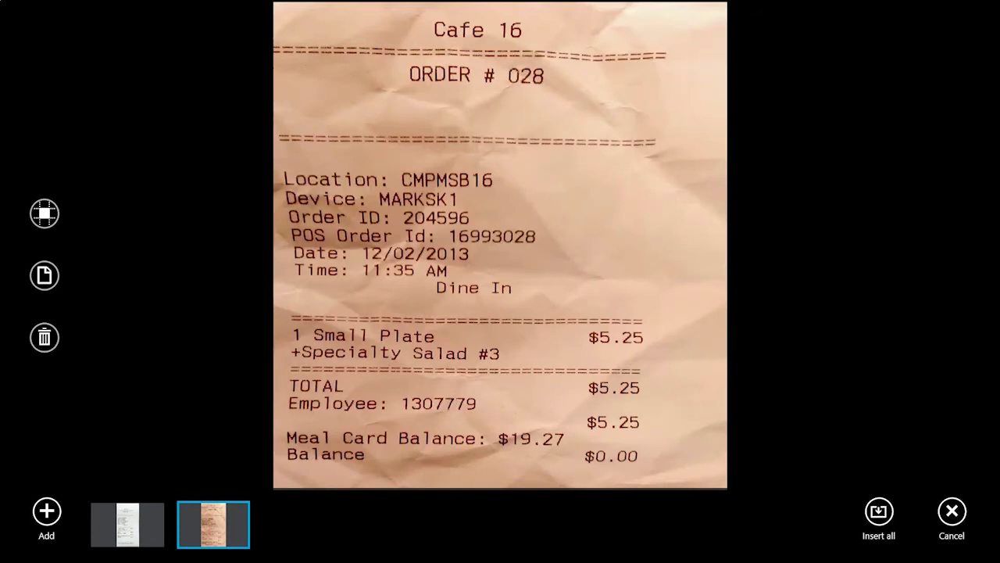
click(878, 512)
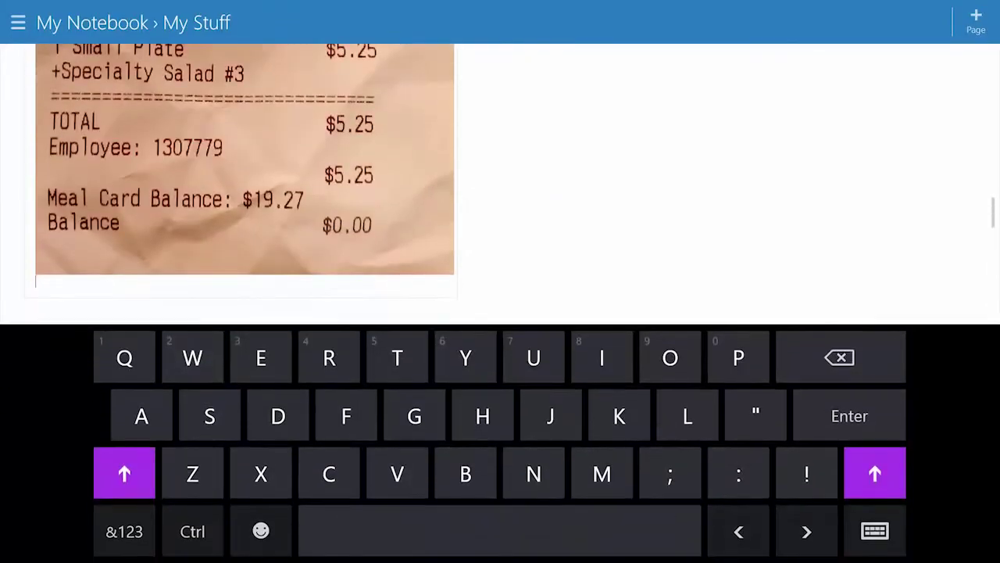
- Shrink the flat white Cafe 16 receipt image proportionally on the Receipts page
click(776, 176)
scroll(500, 303, up, 10)
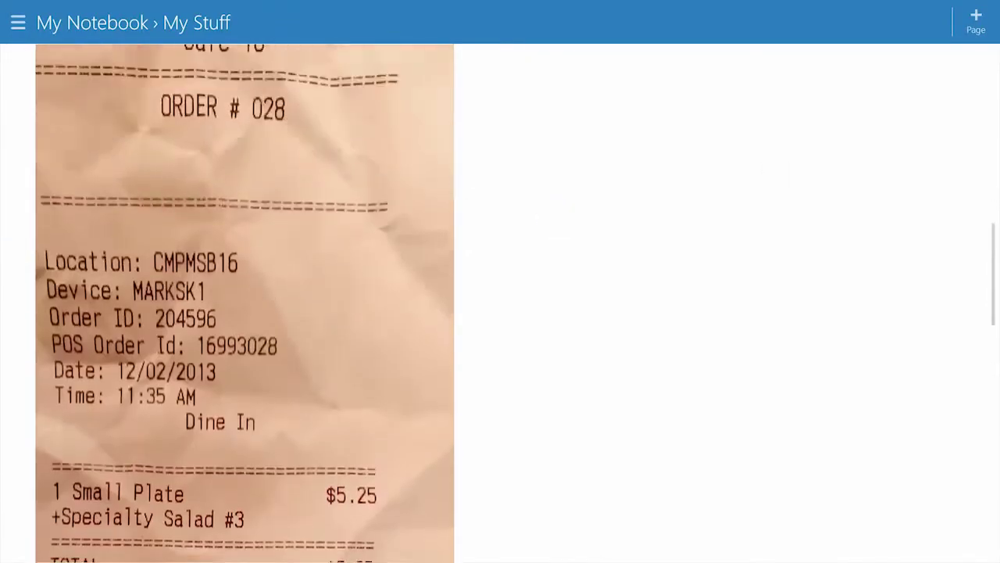
scroll(236, 303, up, 3)
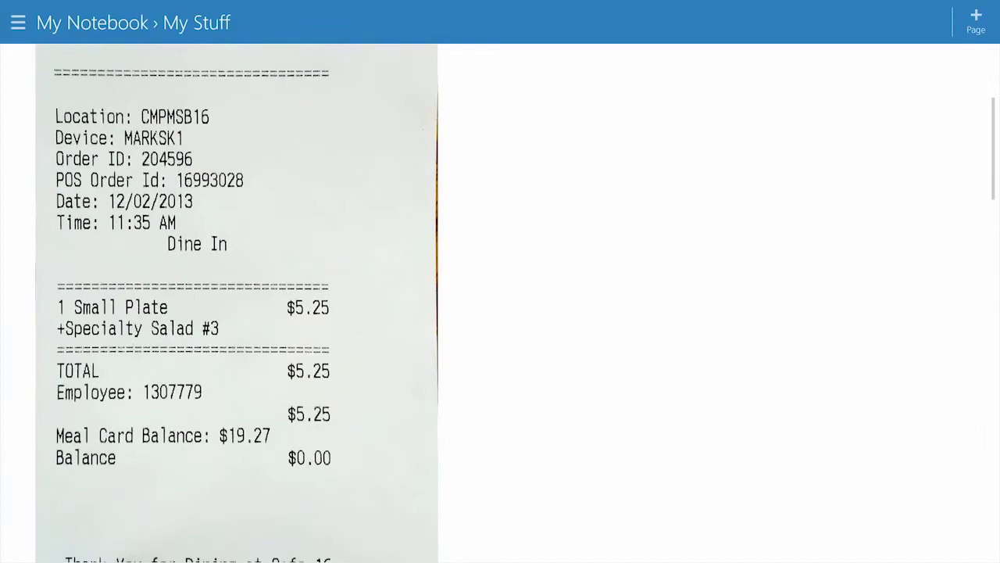
drag(234, 242, 236, 139)
drag(442, 527, 348, 348)
drag(189, 52, 190, 224)
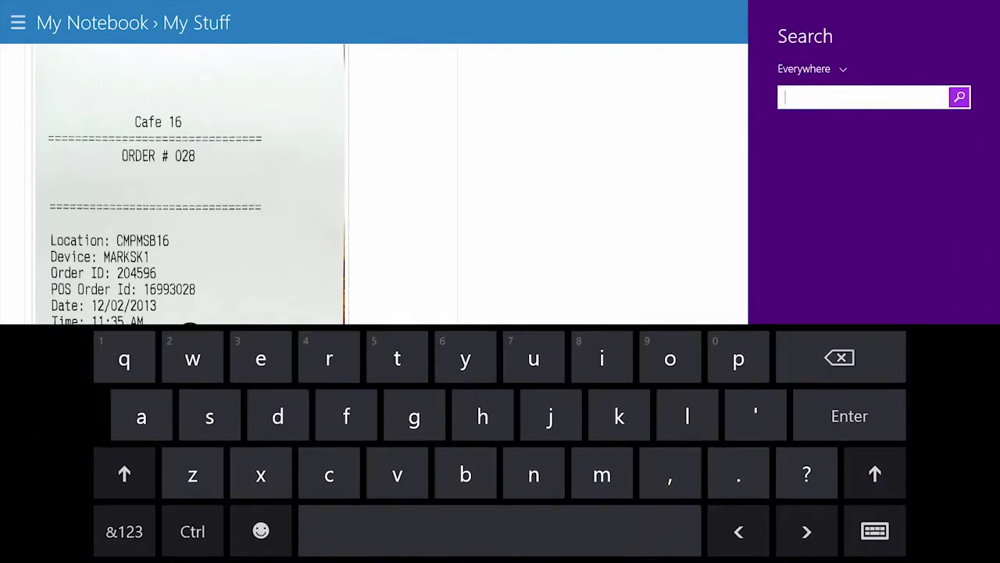
- Search all OneNote notebooks for "salad"
click(805, 69)
click(821, 266)
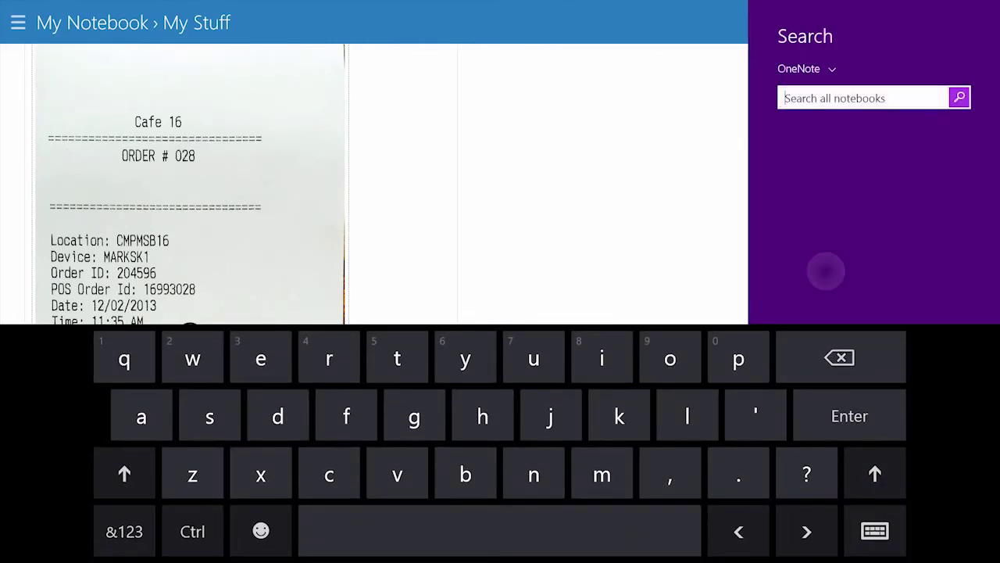
text(salad)
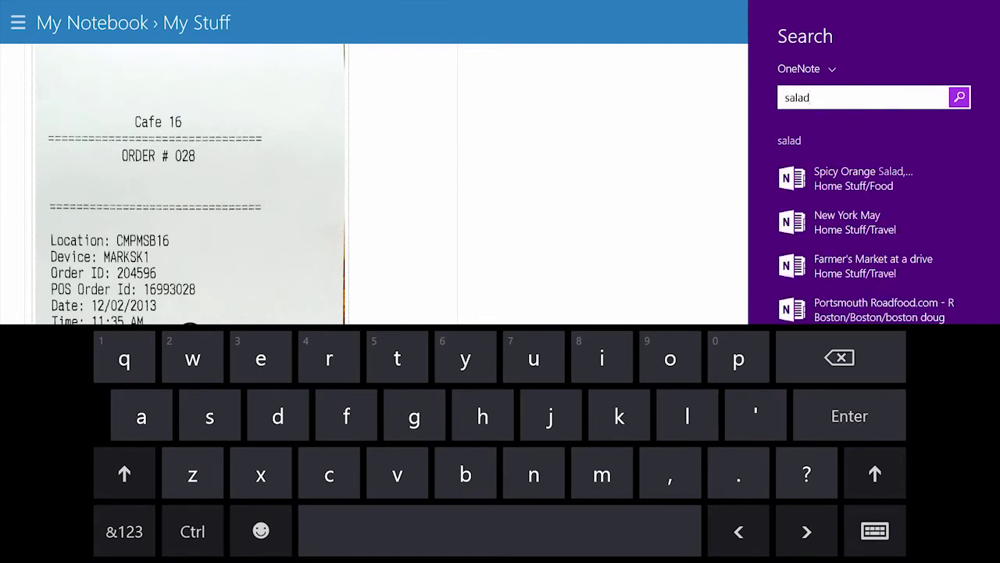
key(Return)
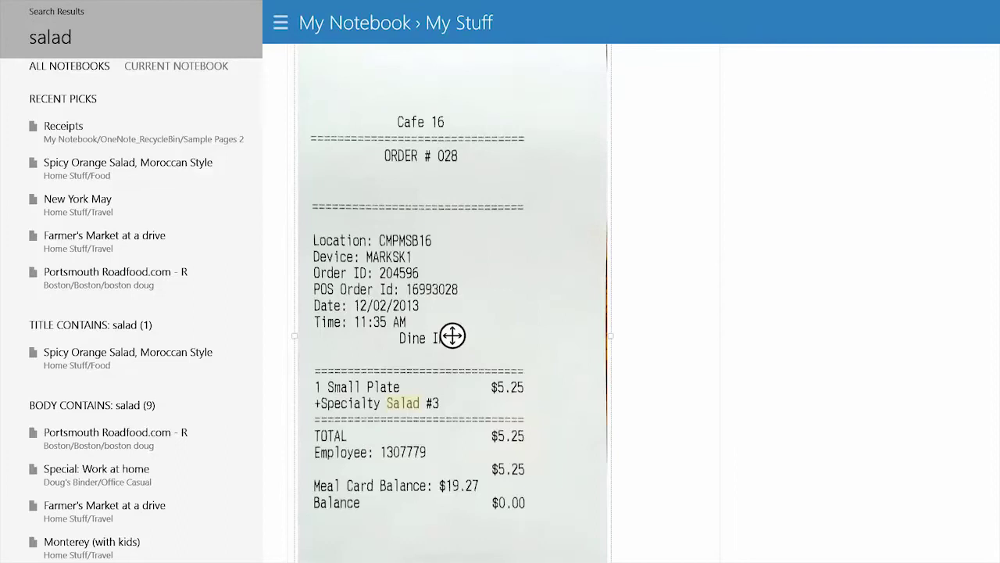
- Open the "Spicy Orange Salad, Moroccan Style" search result and switch to the Recent Notes list
click(128, 353)
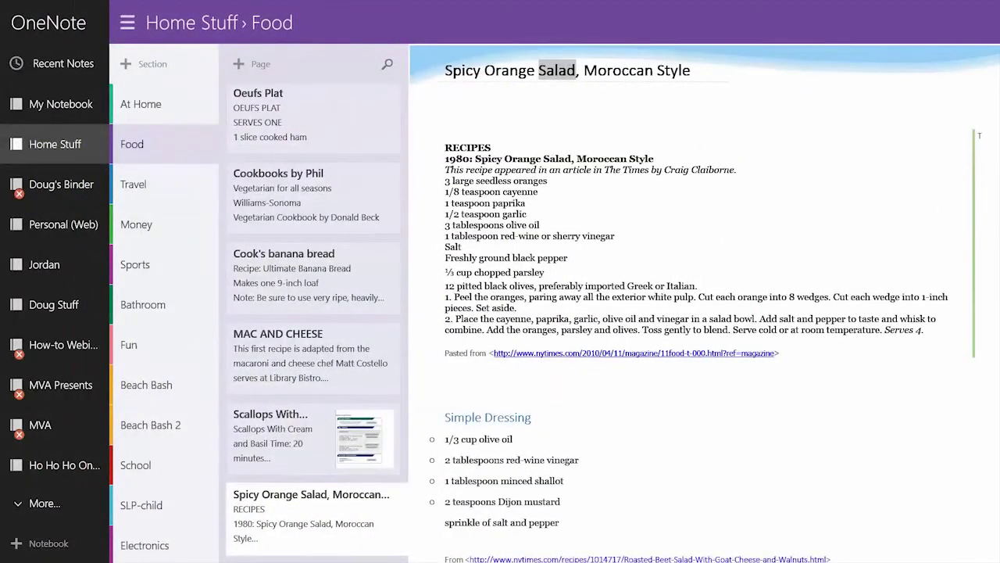
click(59, 63)
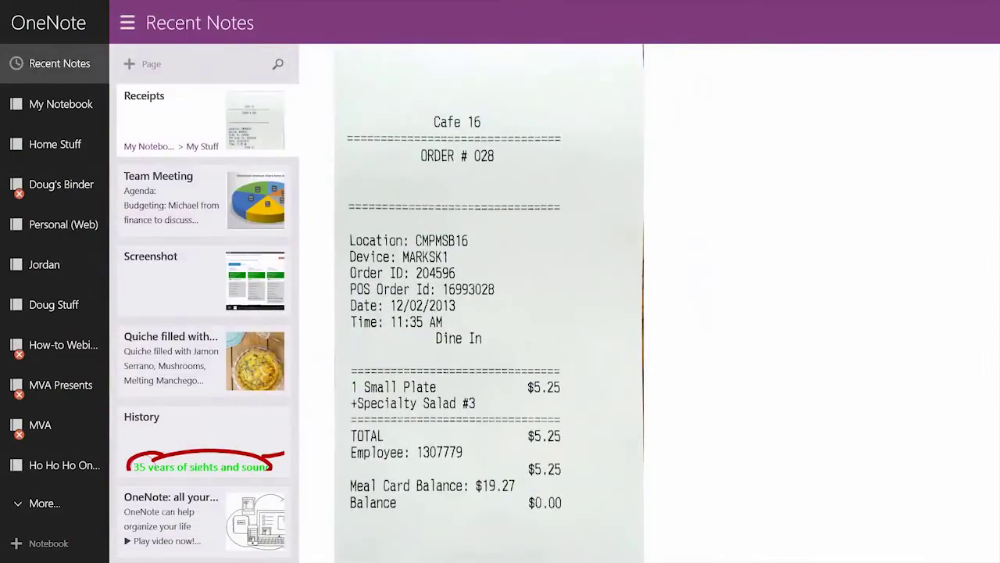